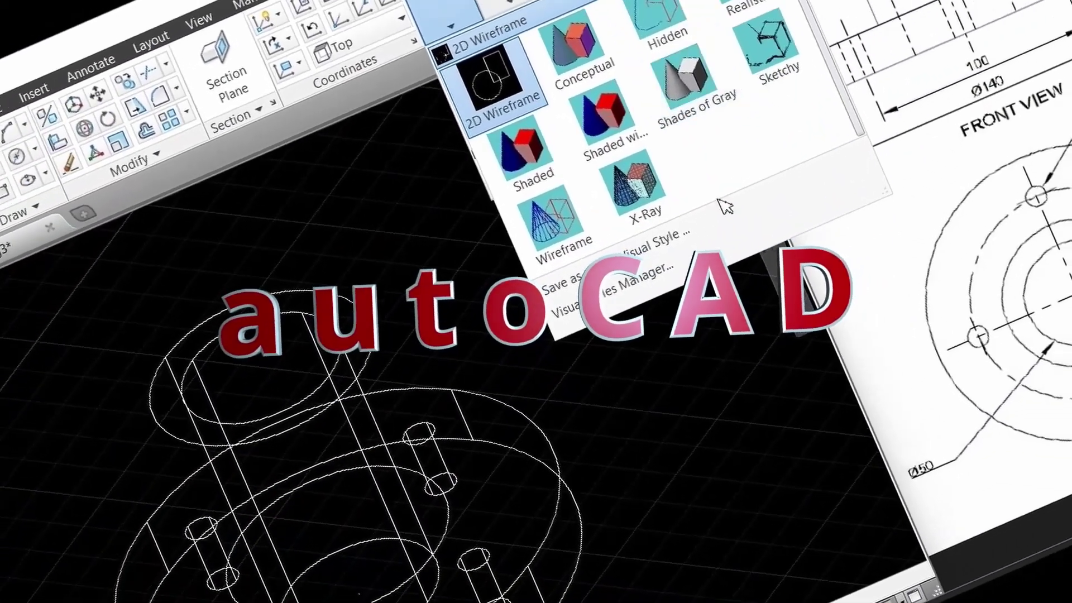
Step: Arrange Solid Edge V20 beside the reference PDF of the hexagonal prism topped by a cone
click(684, 90)
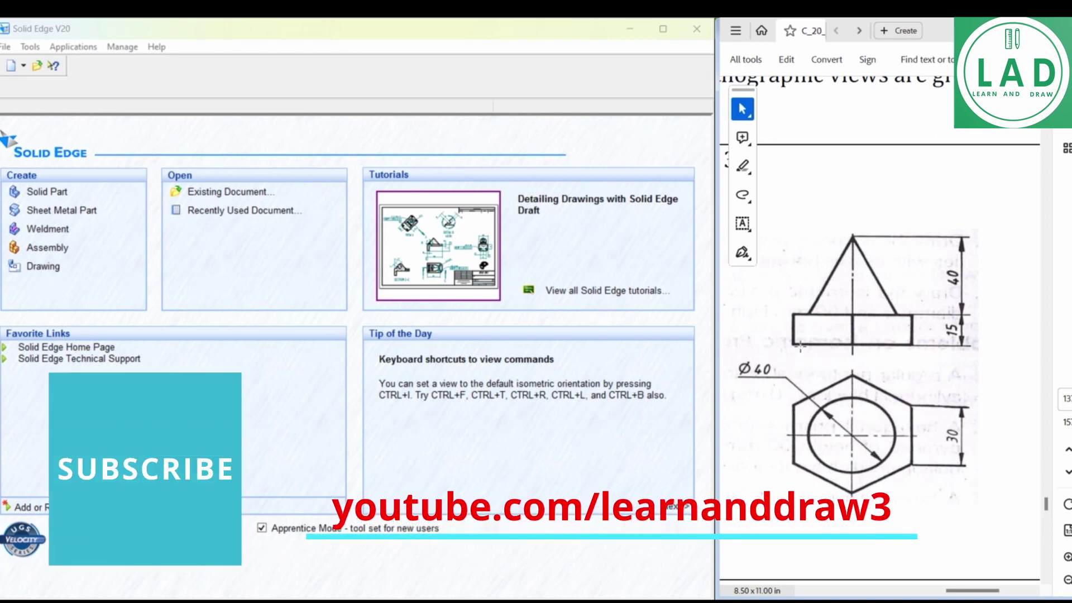
Step: Create a new solid part and start a protrusion sketch on the Top (xy) plane
click(41, 193)
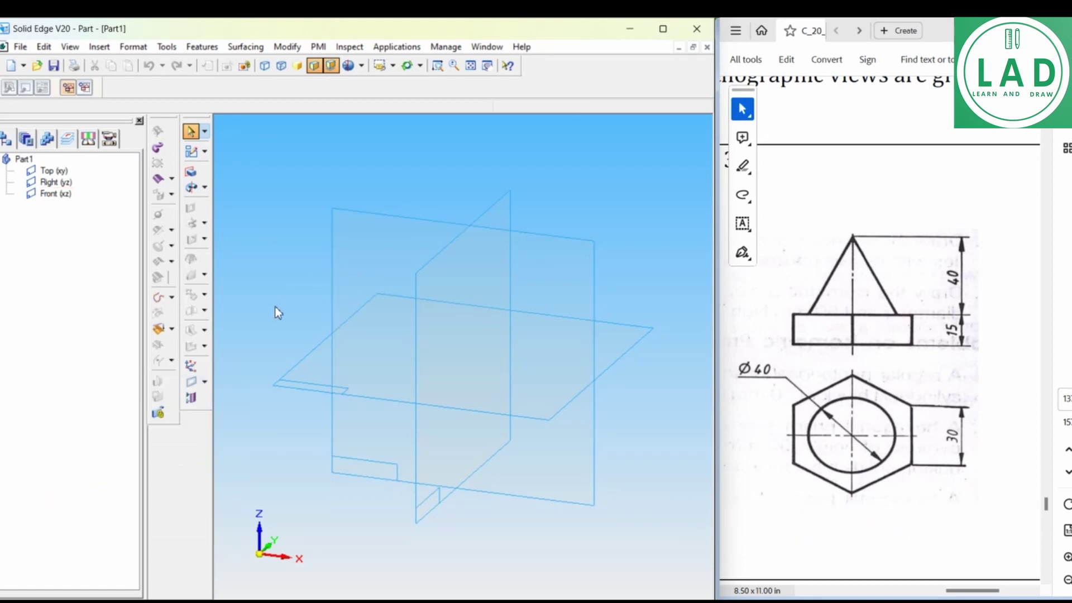
click(191, 173)
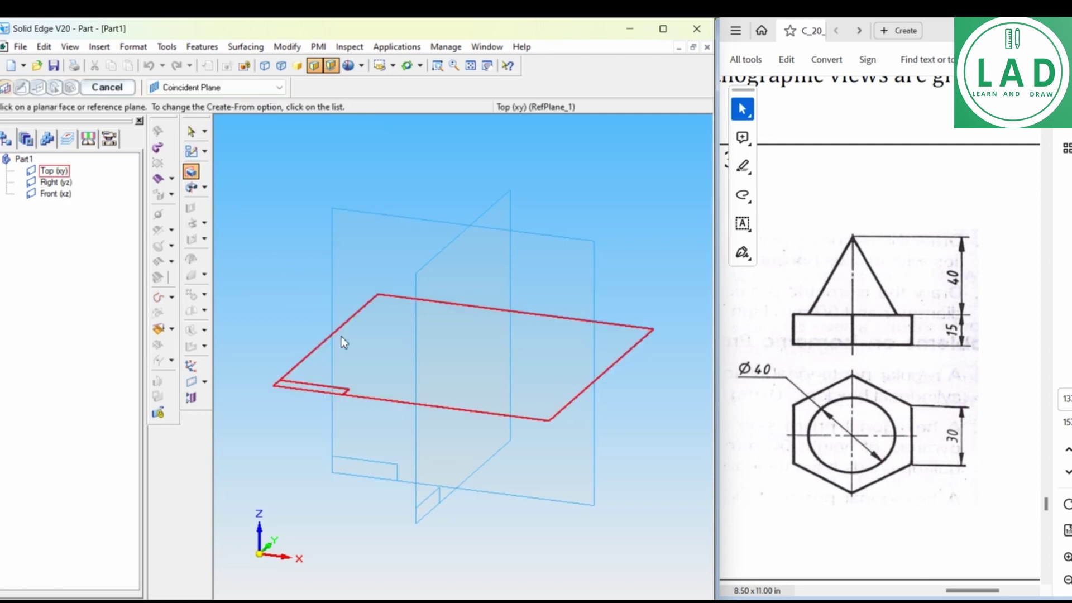
click(366, 364)
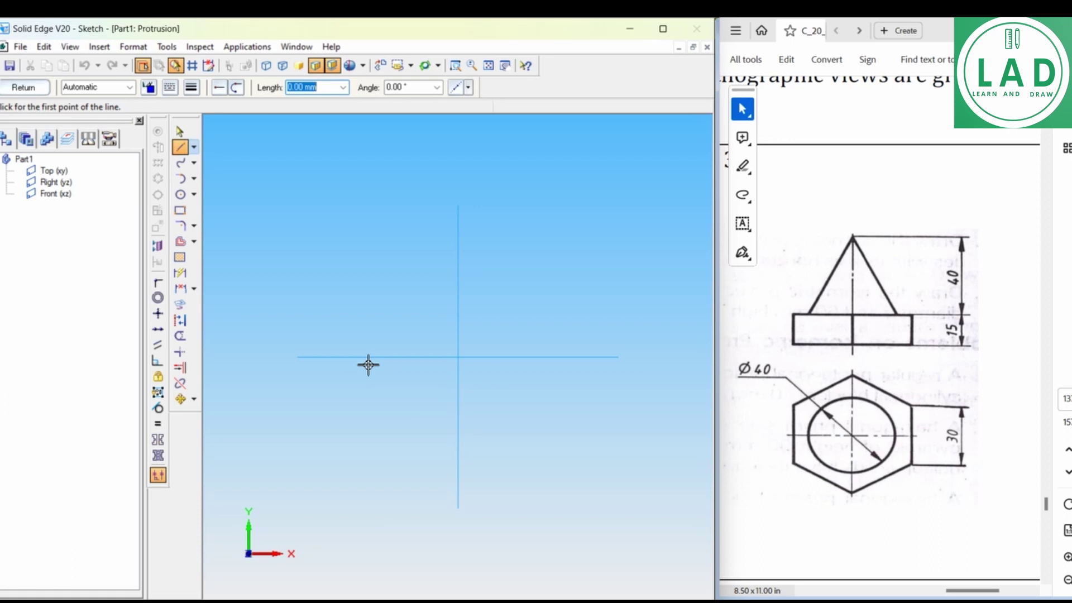
Step: Draw a 60 mm diameter circle centred at the origin
click(180, 195)
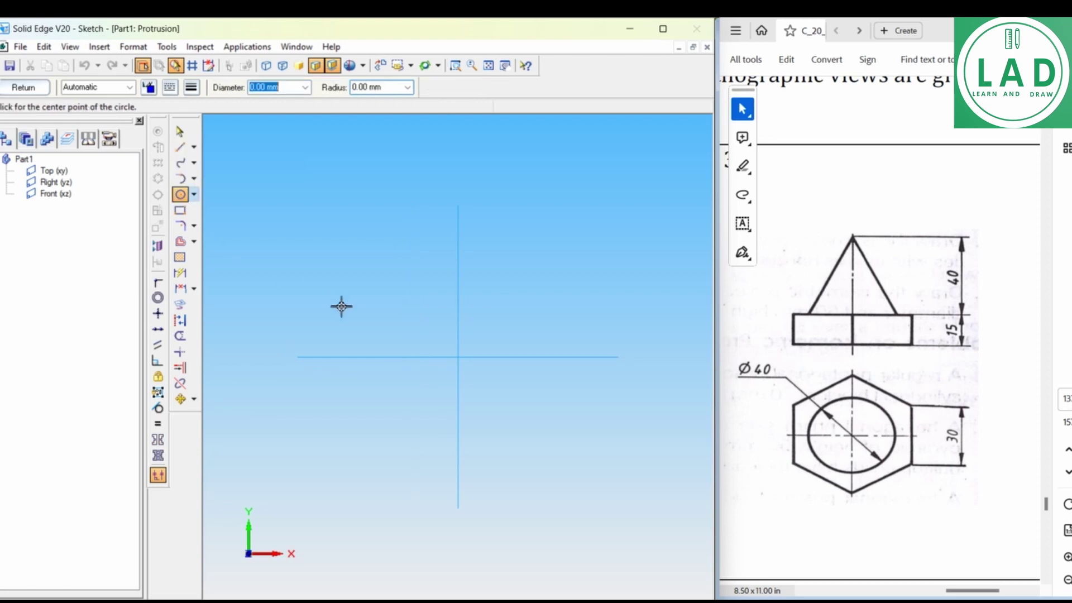
click(460, 358)
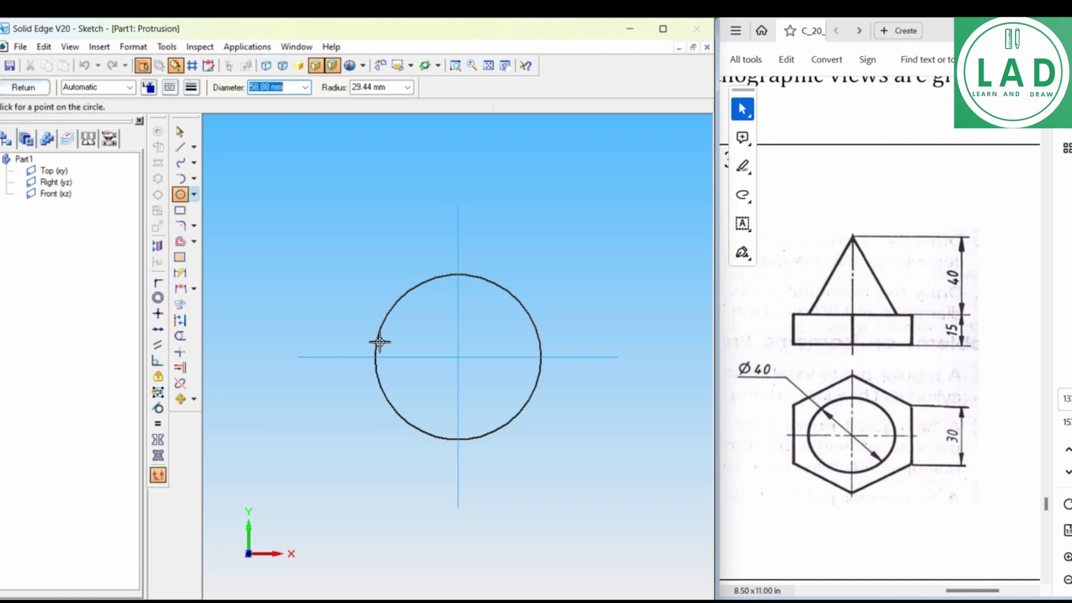
text(60)
key(Tab)
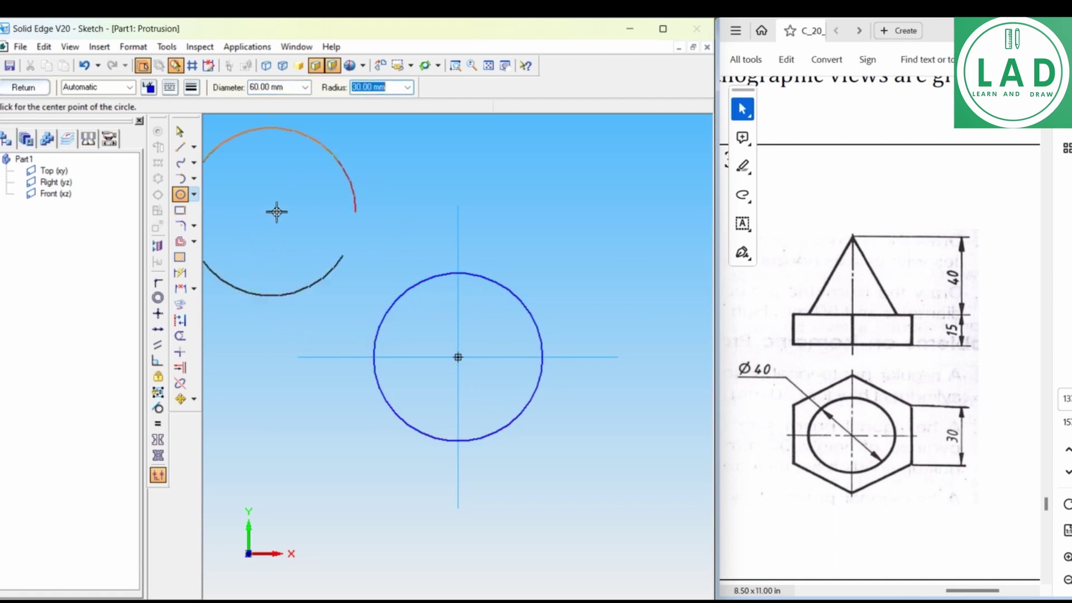
right_click(299, 208)
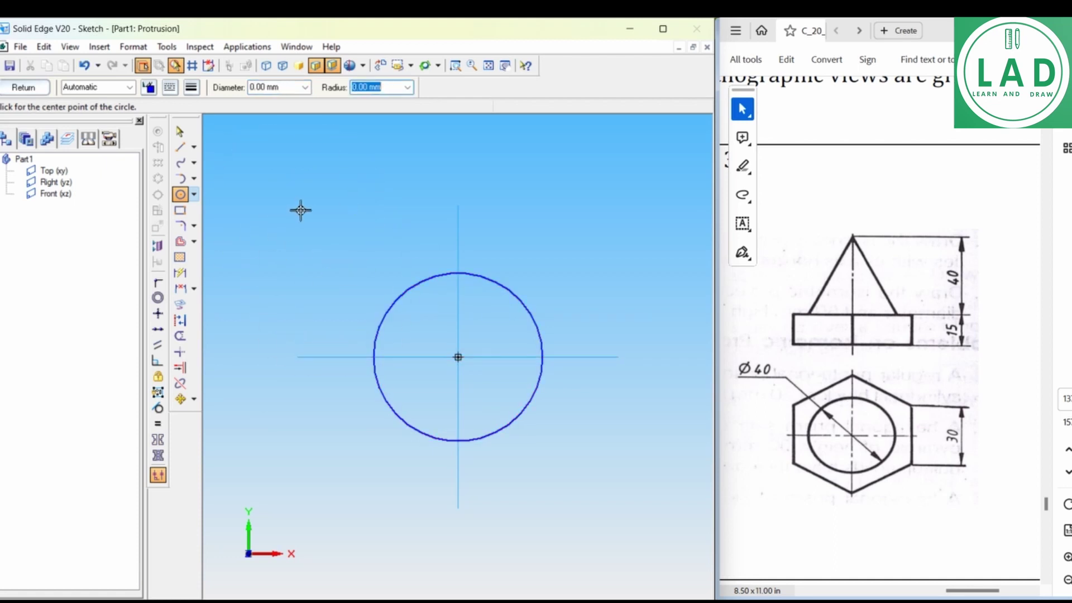
Step: Draw a closed hexagon of 30 mm sides inscribed in the circle
click(181, 148)
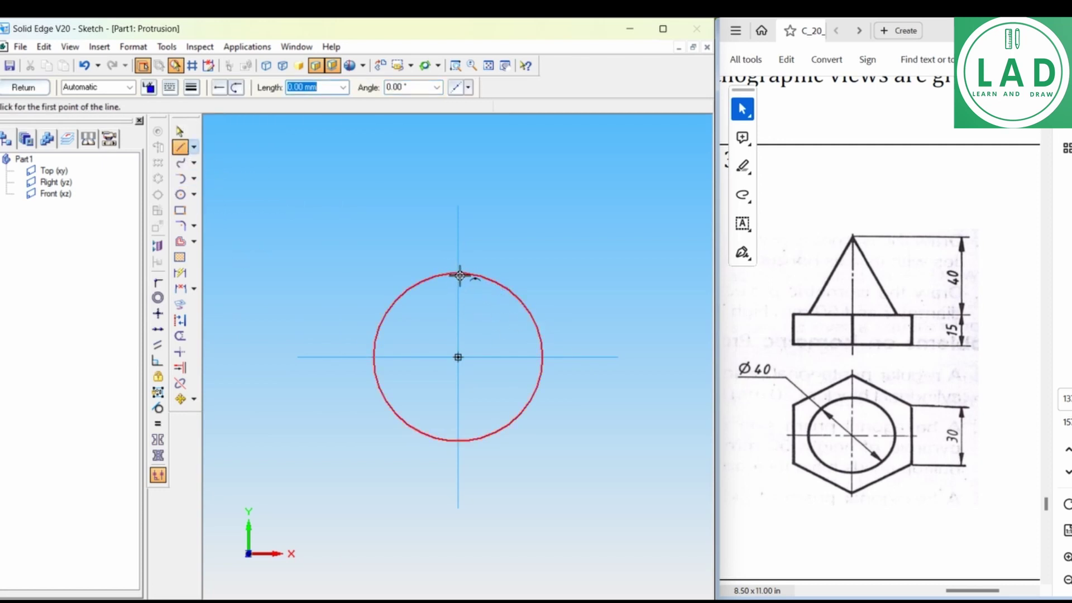
click(460, 275)
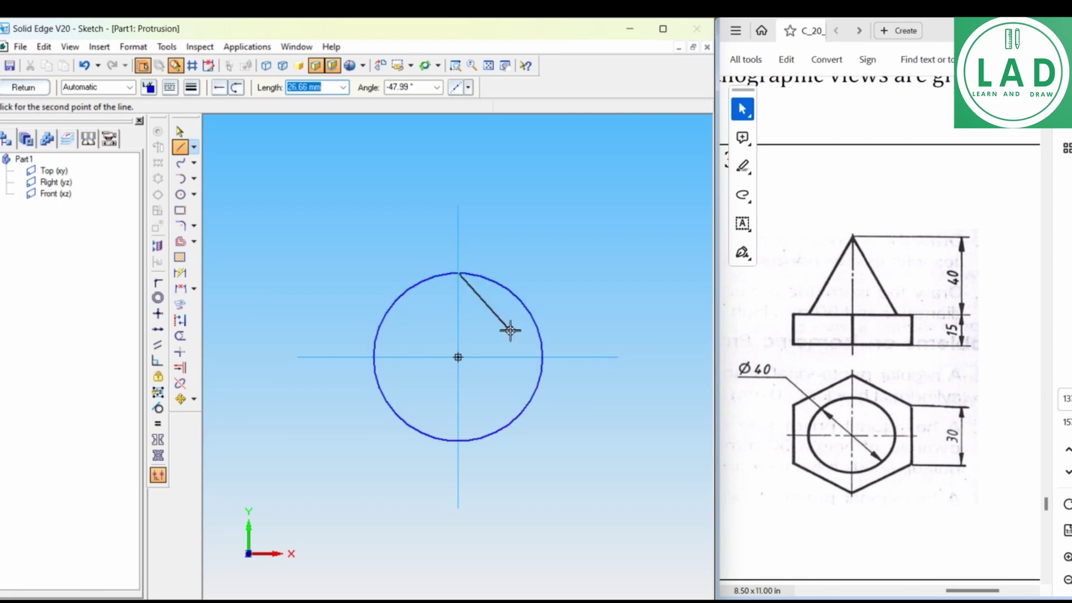
text(30)
key(Tab)
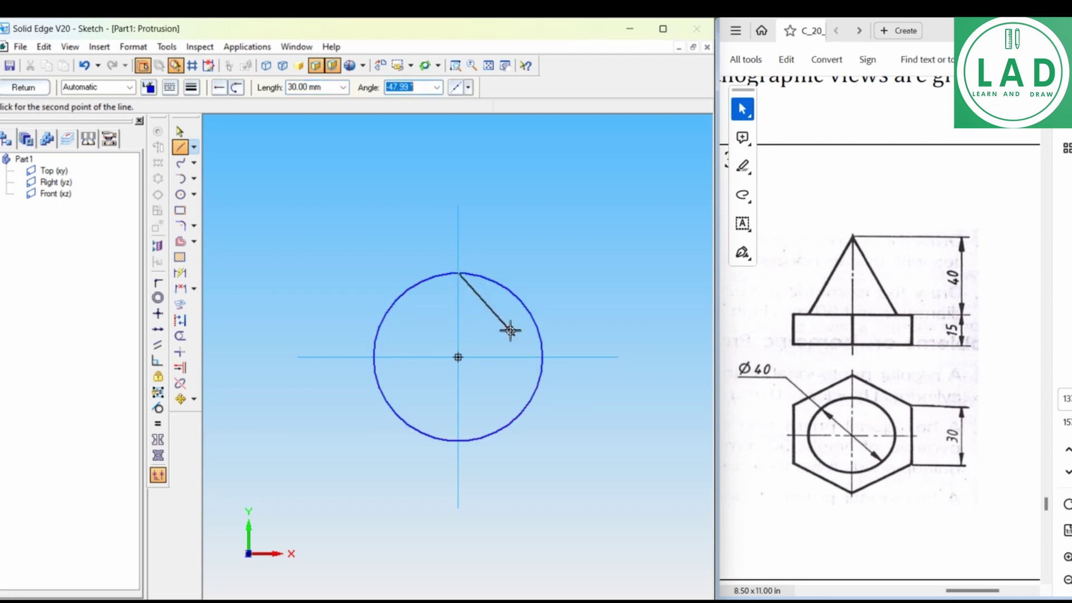
click(533, 317)
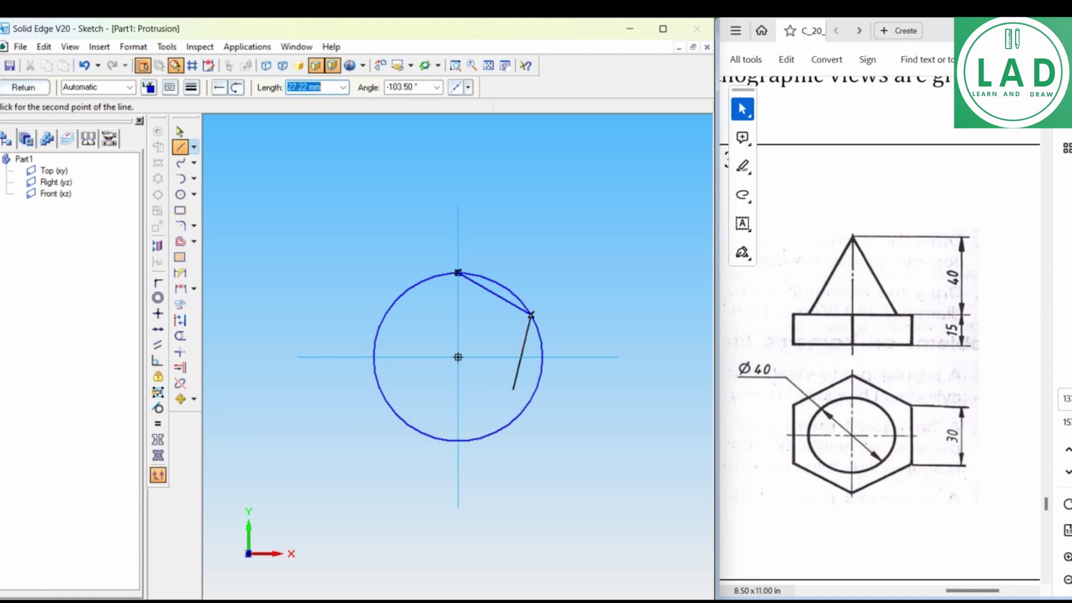
text(30)
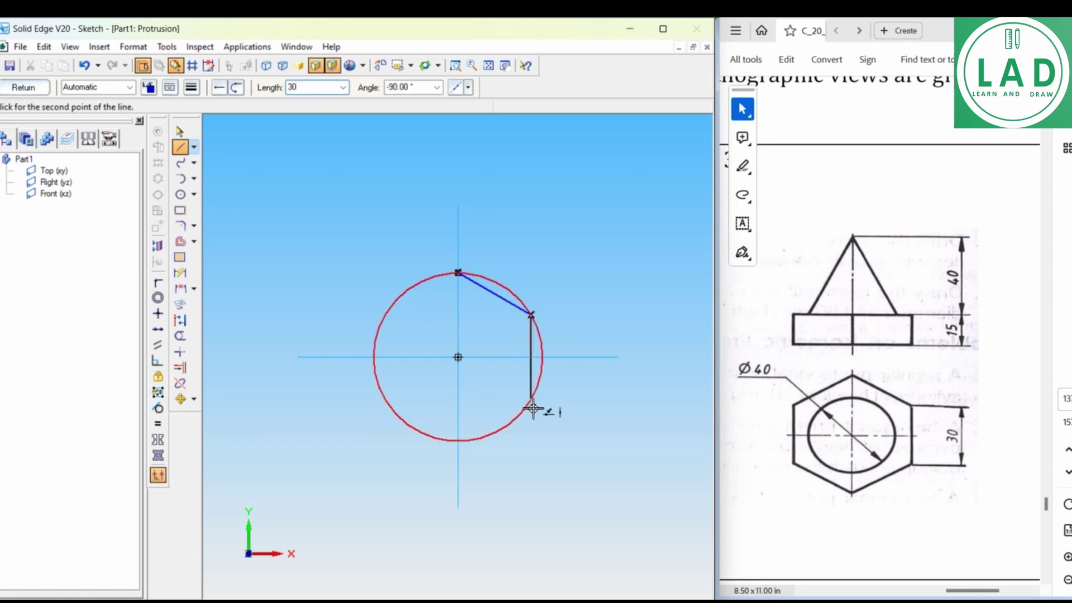
click(531, 399)
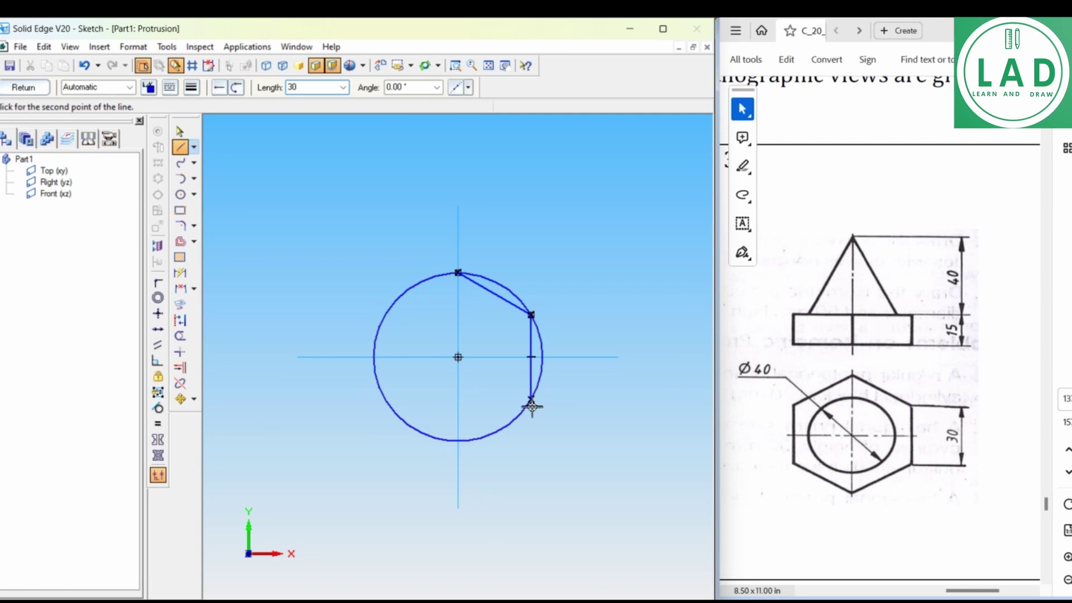
click(460, 442)
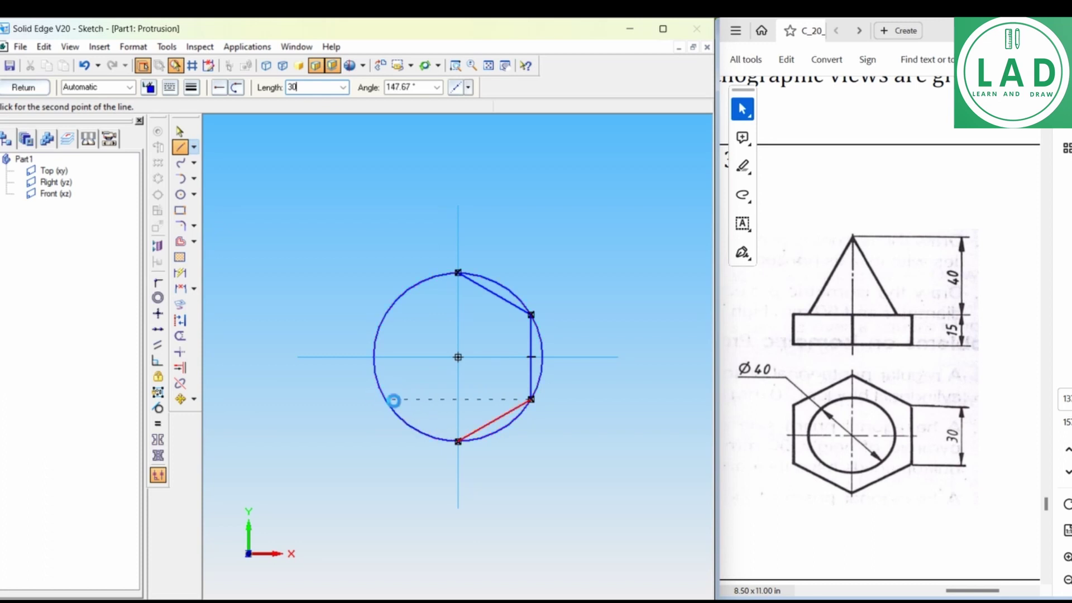
click(385, 399)
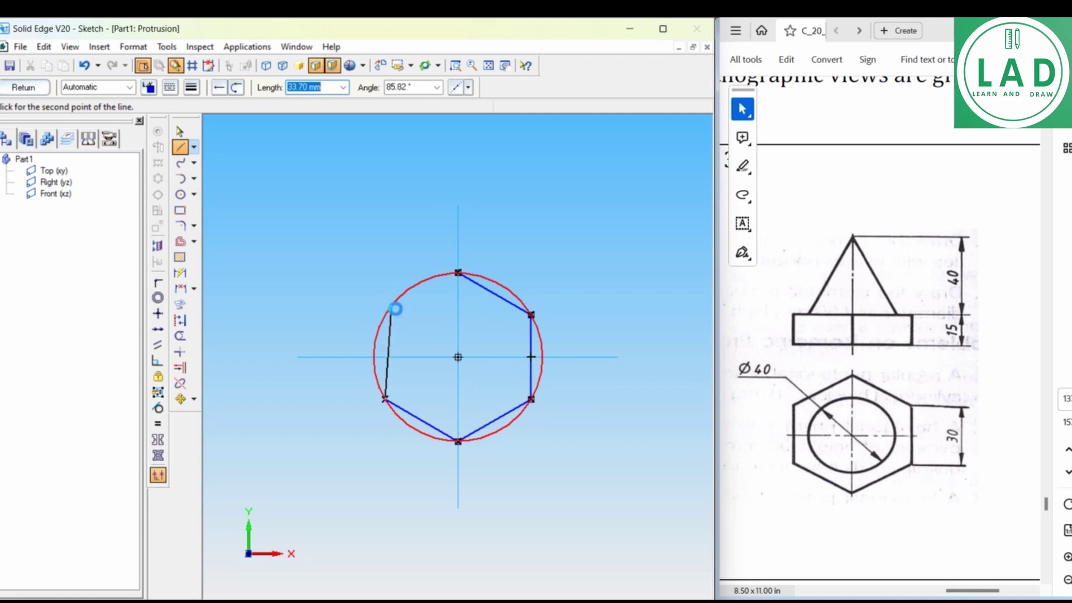
click(385, 316)
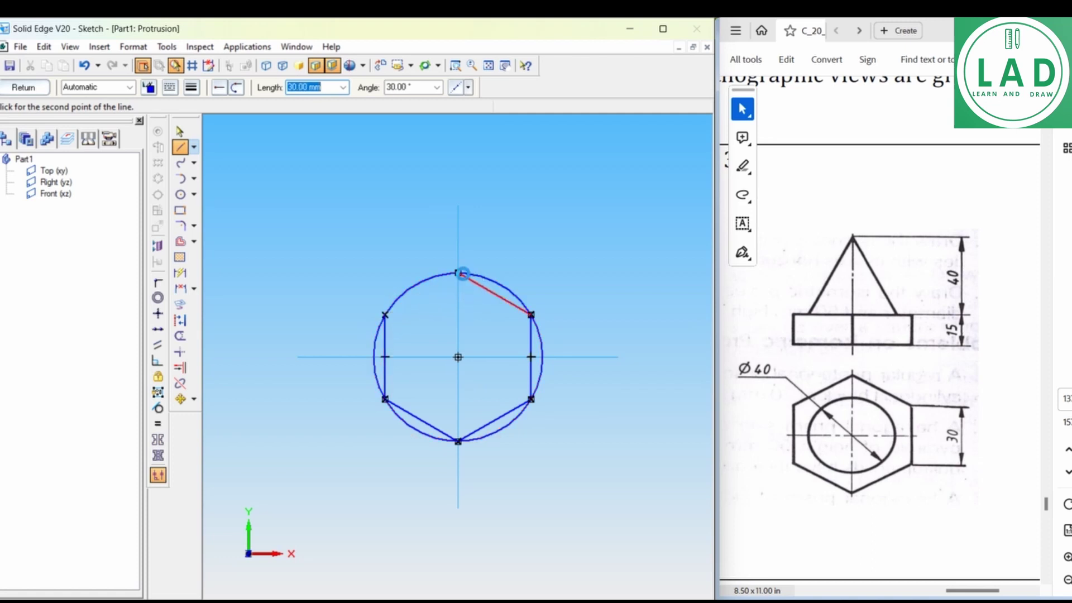
click(459, 273)
right_click(370, 211)
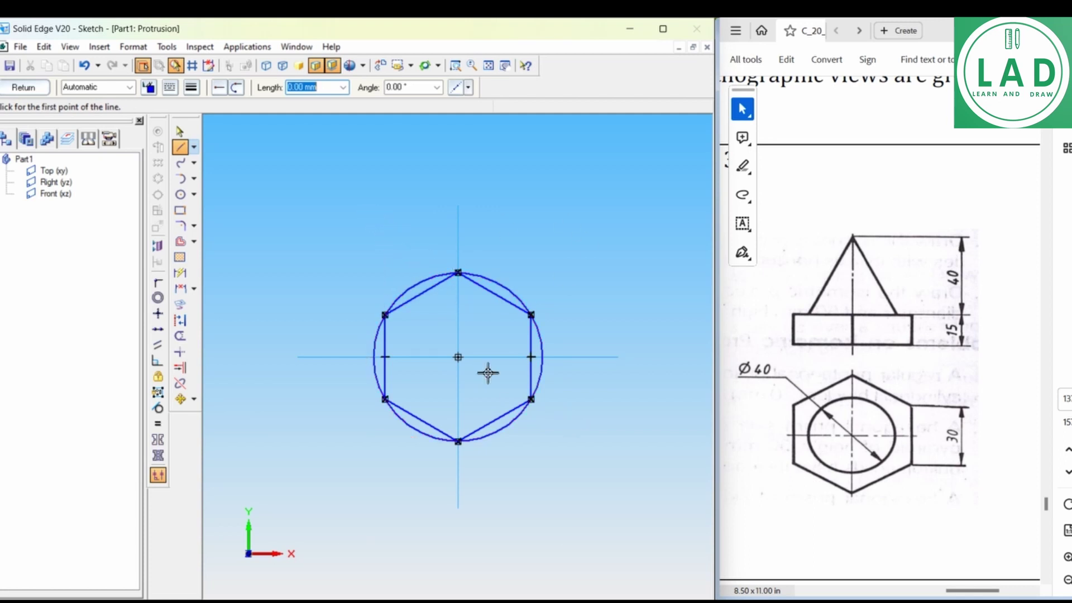
Step: Delete the construction circle, dimension the hexagon's left edge at 30, and close the sketch
click(180, 131)
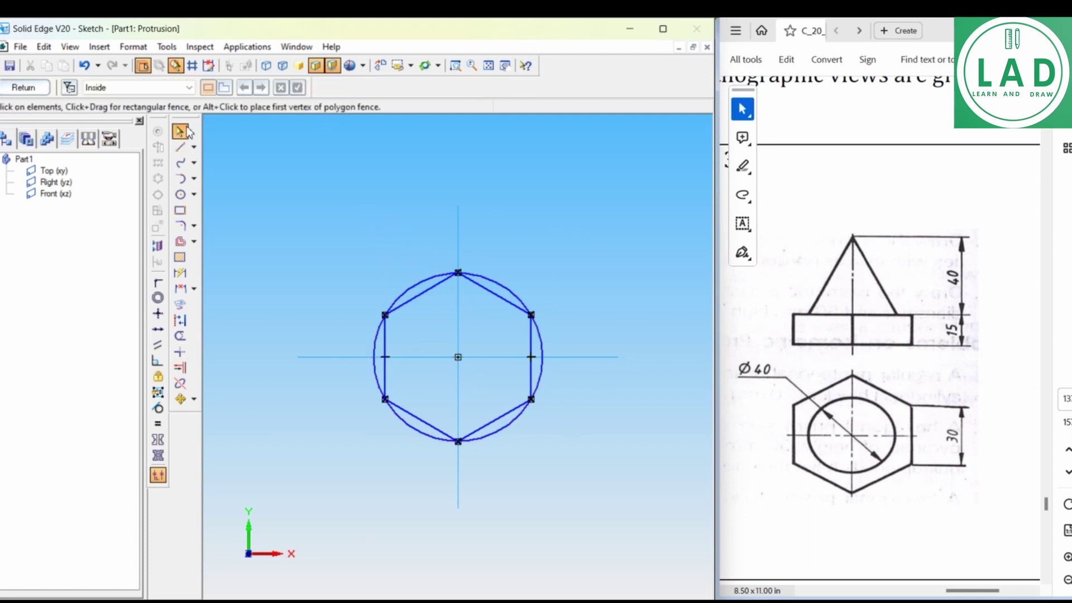
click(411, 288)
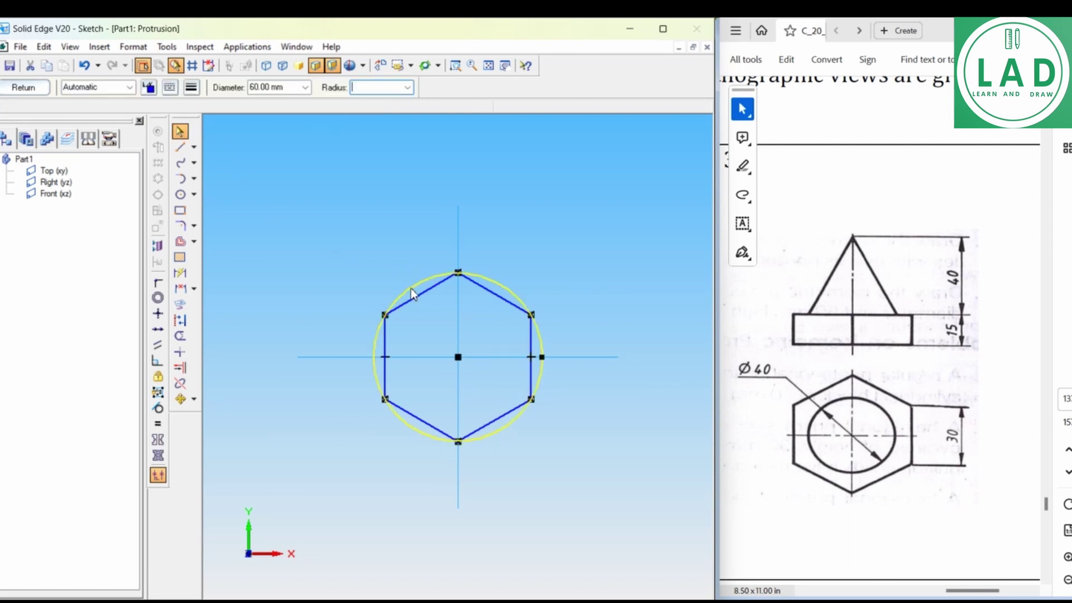
key(Delete)
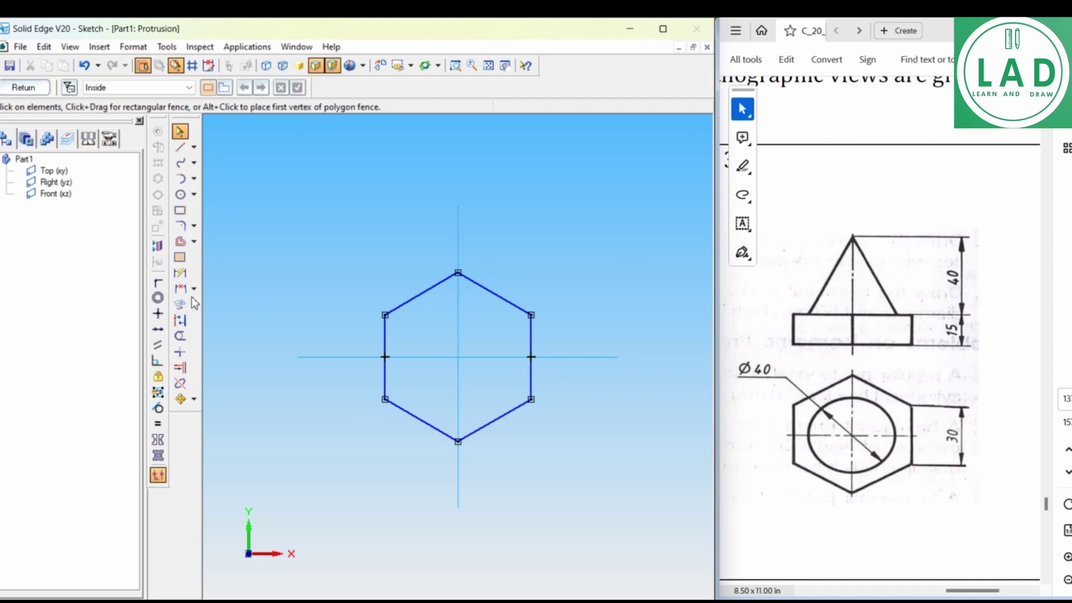
click(181, 281)
click(385, 336)
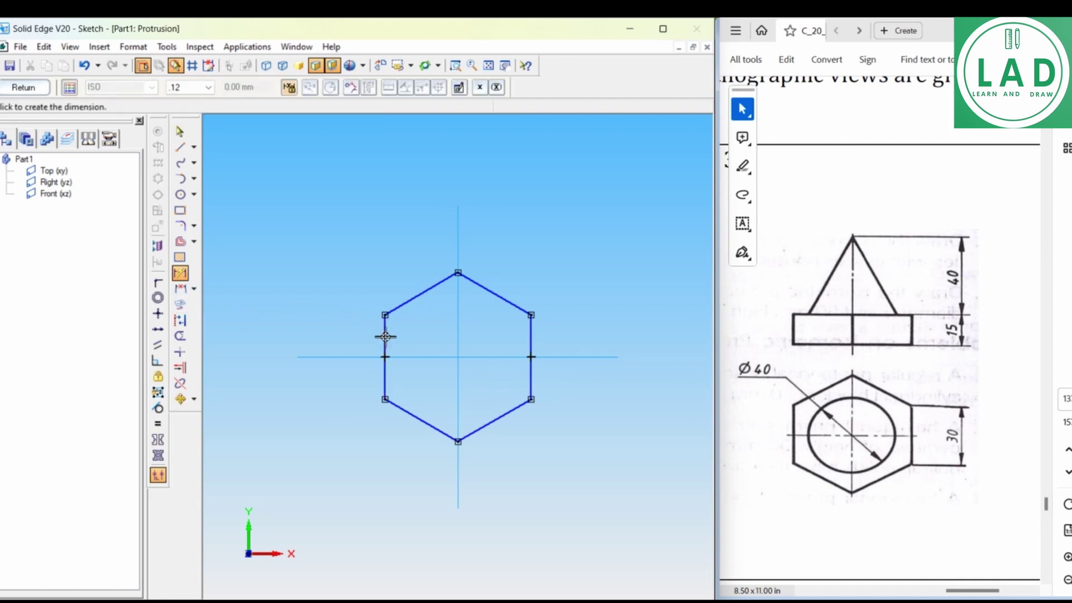
click(365, 331)
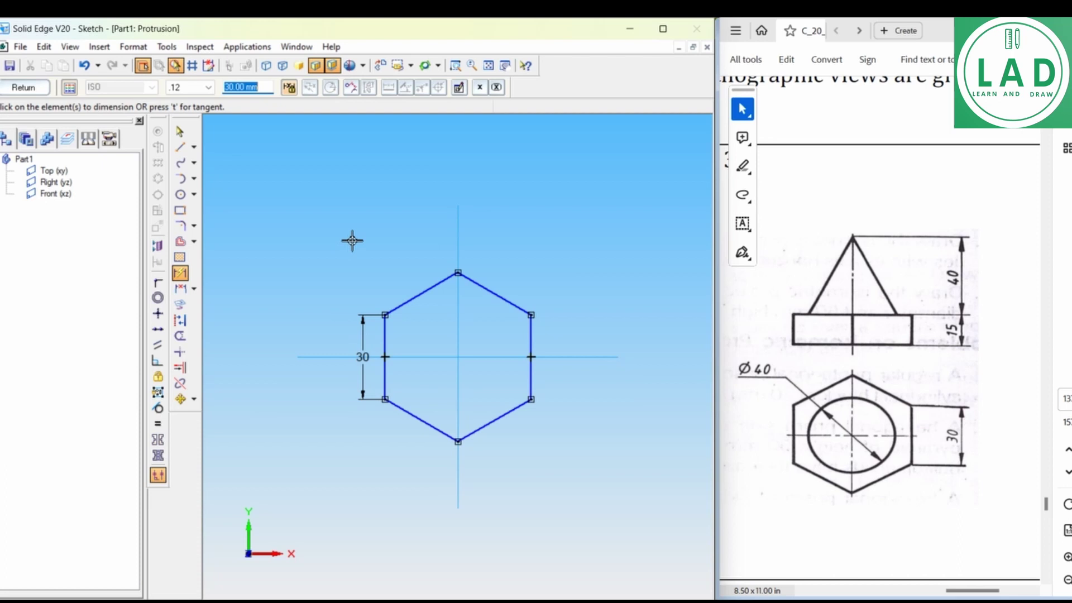
click(35, 92)
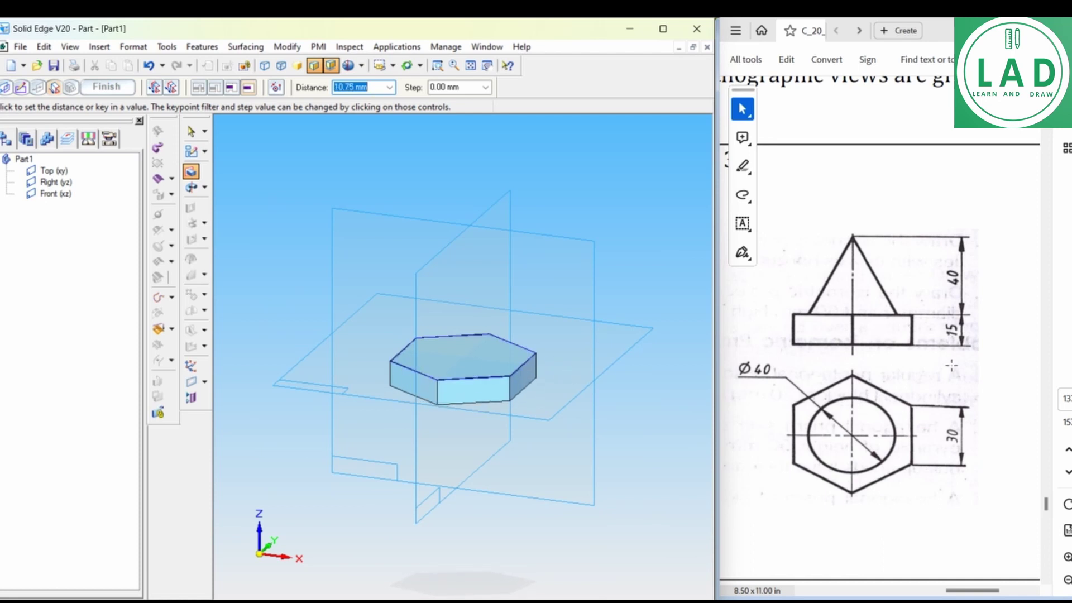
Step: Extrude the hexagon 15 mm upward into the prism base
text(1)
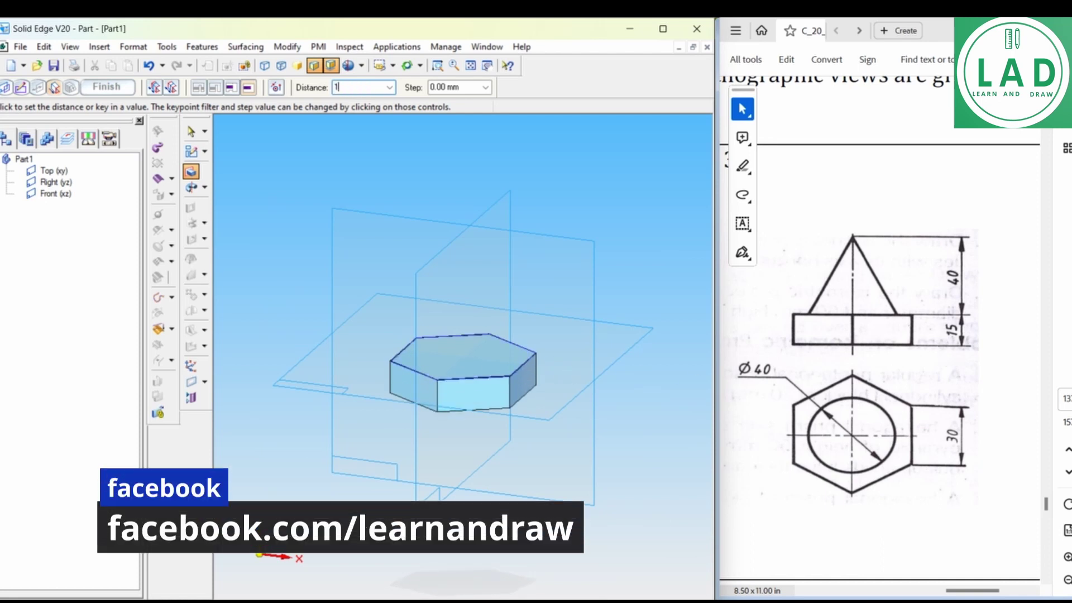
text(5)
key(Return)
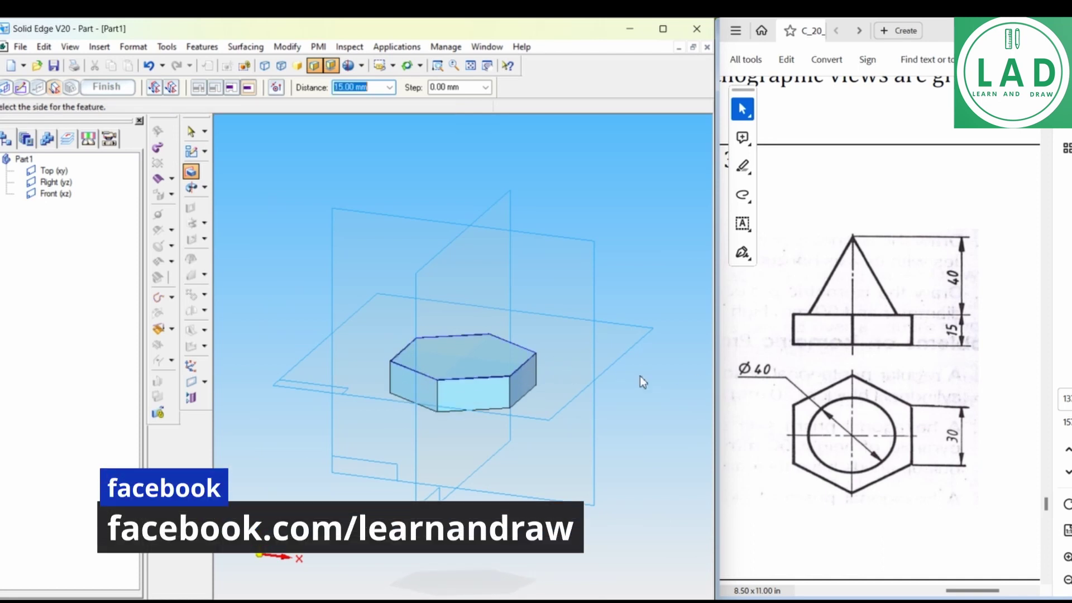
click(586, 377)
click(107, 87)
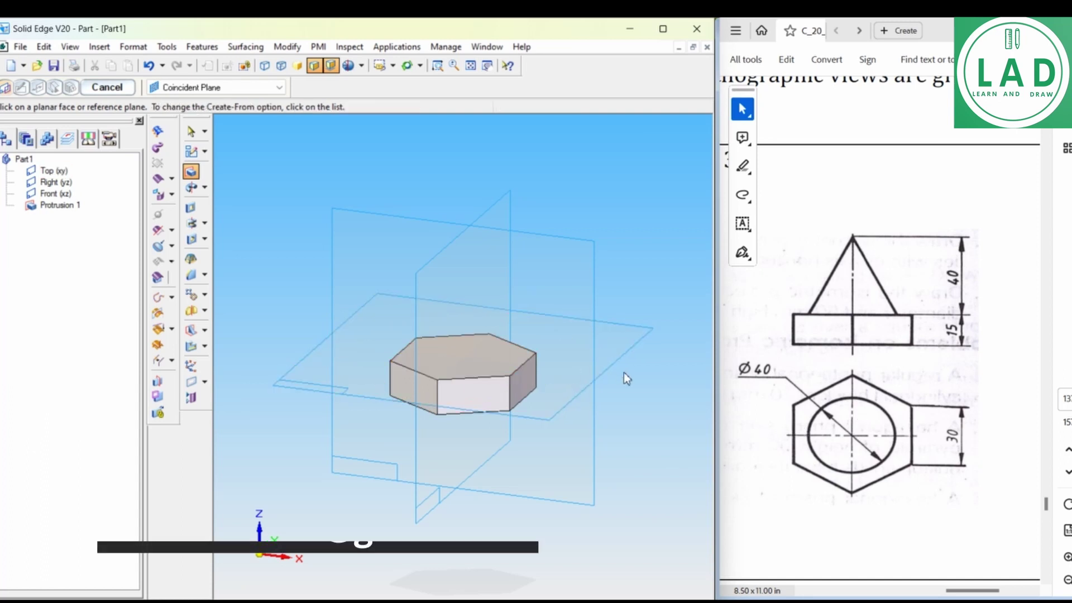
Step: Switch the protrusion type to Revolved Protrusion
click(203, 188)
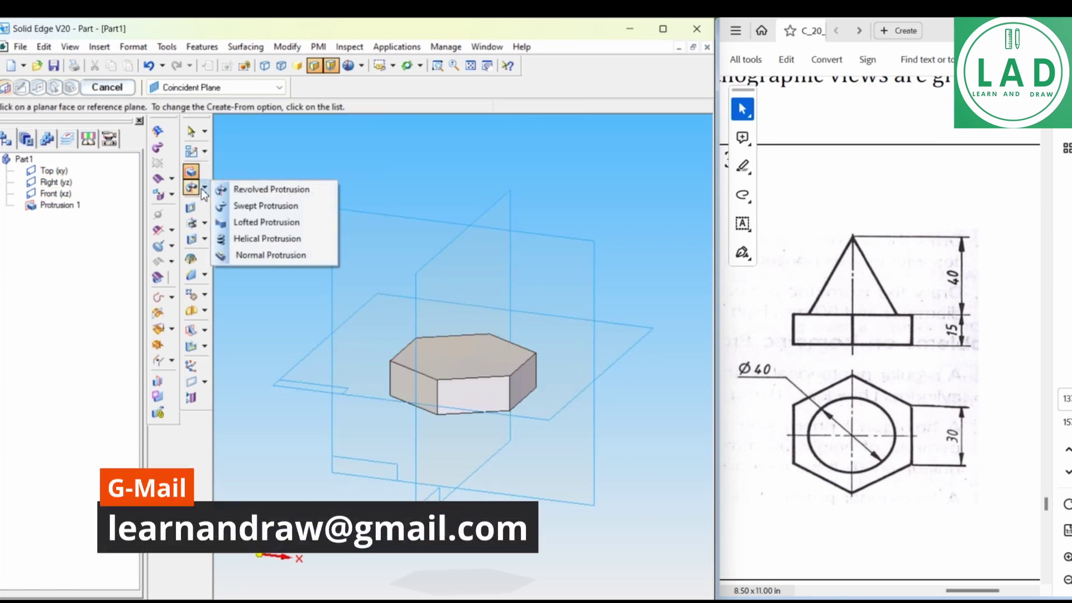
click(252, 191)
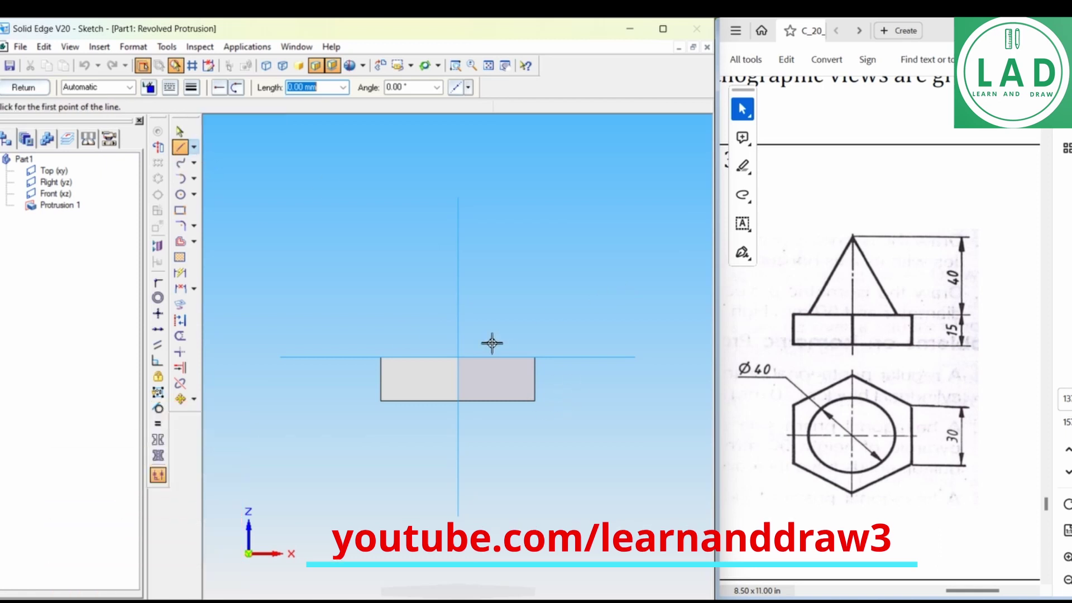
Step: Sketch a closed right triangle: 20 mm horizontal base, 40 mm vertical side, sloped closing edge
click(459, 357)
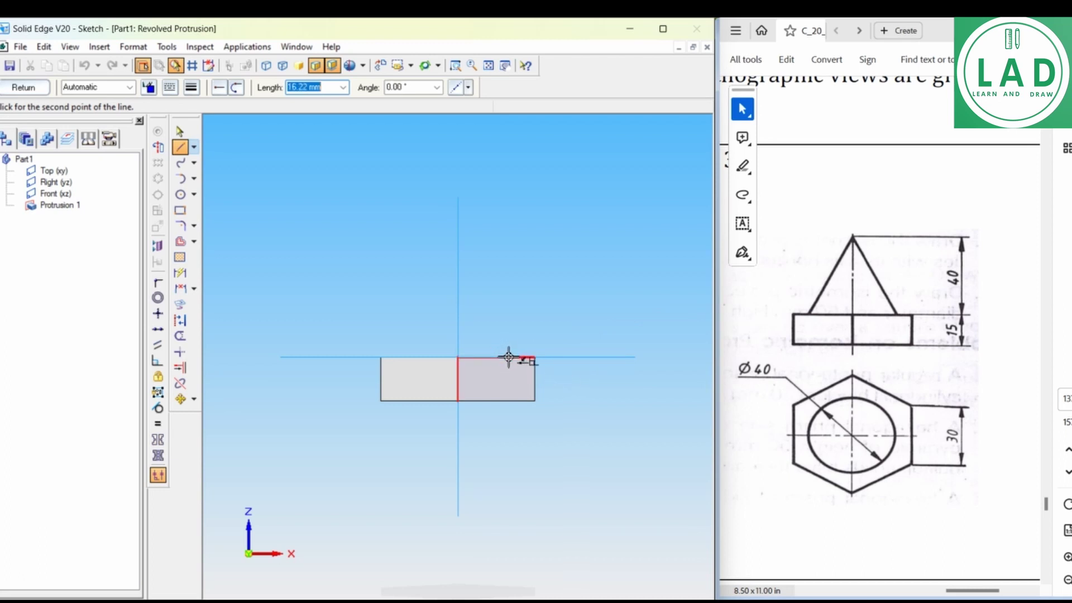
text(20)
key(Tab)
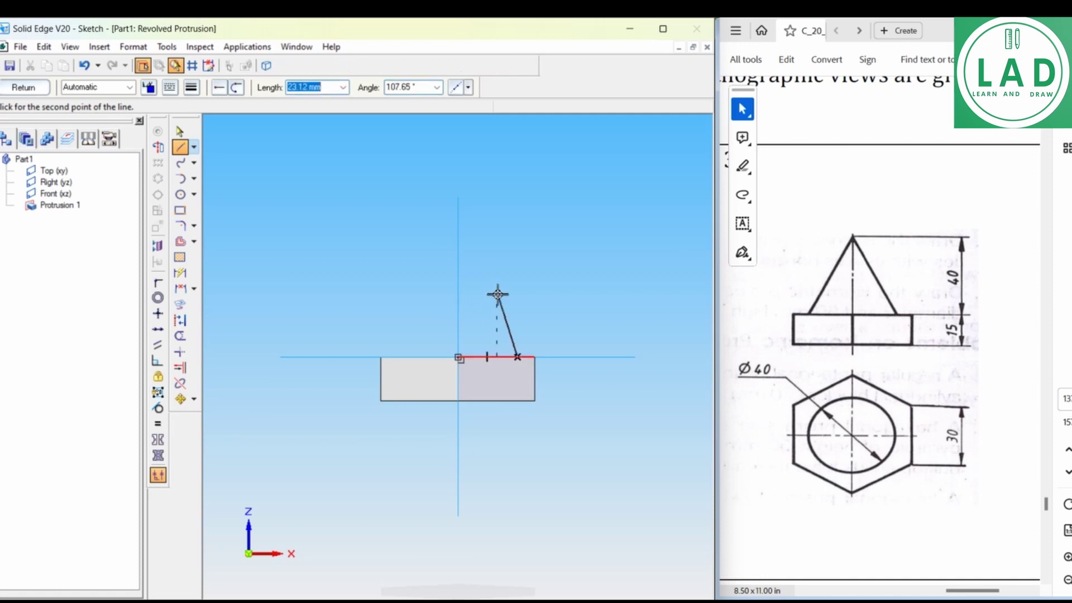
click(474, 356)
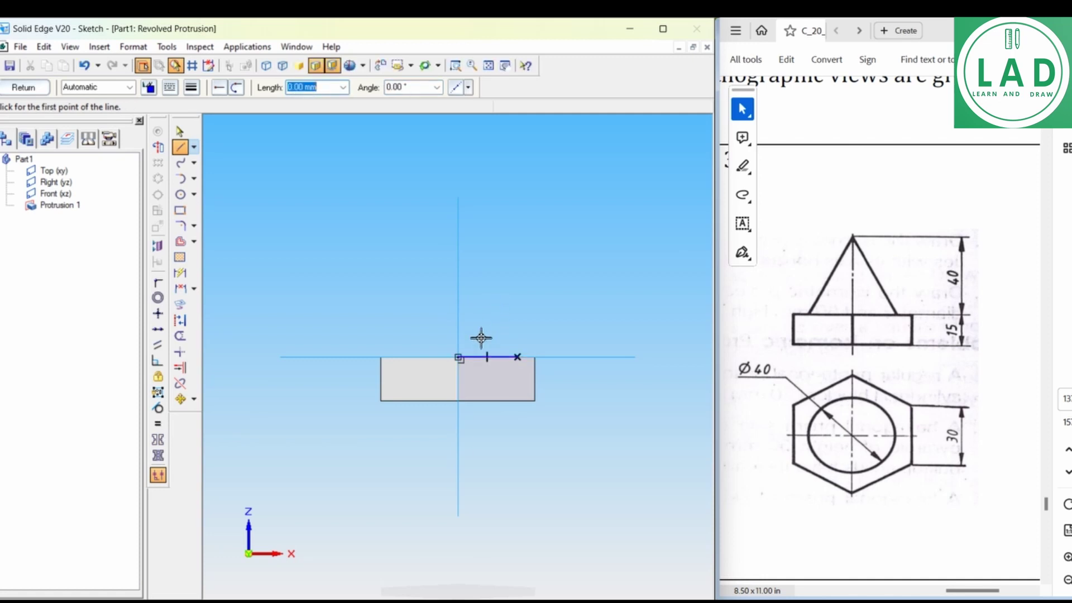
click(458, 358)
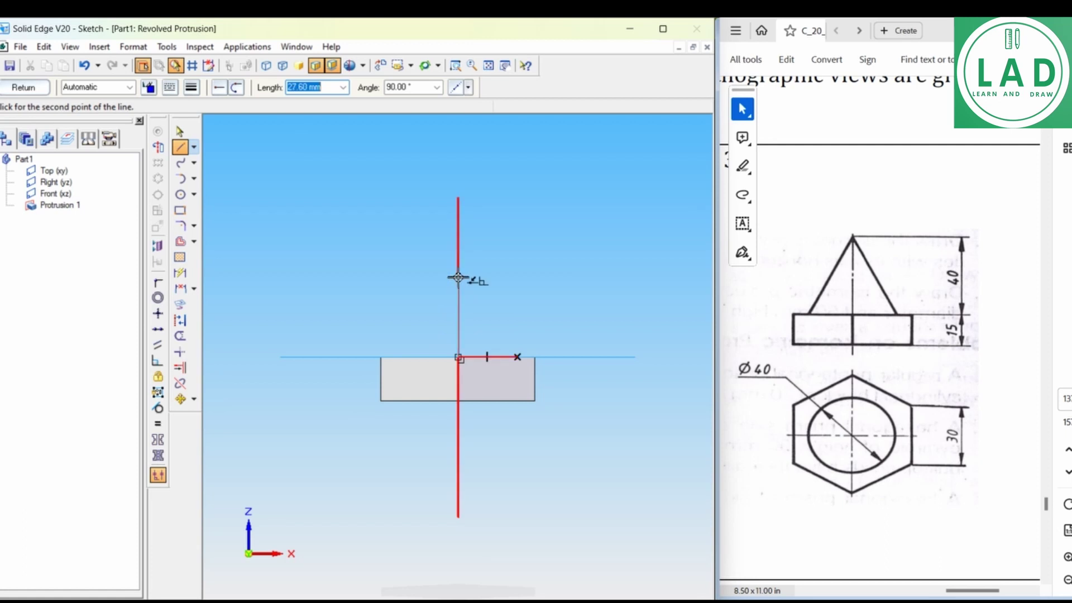
text(40)
key(Tab)
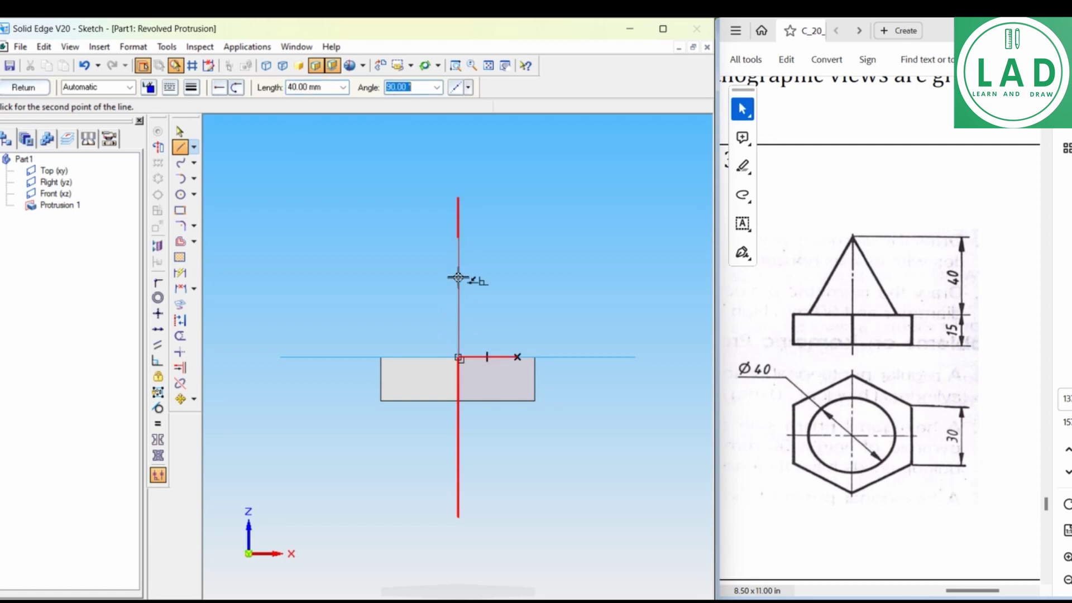
click(458, 237)
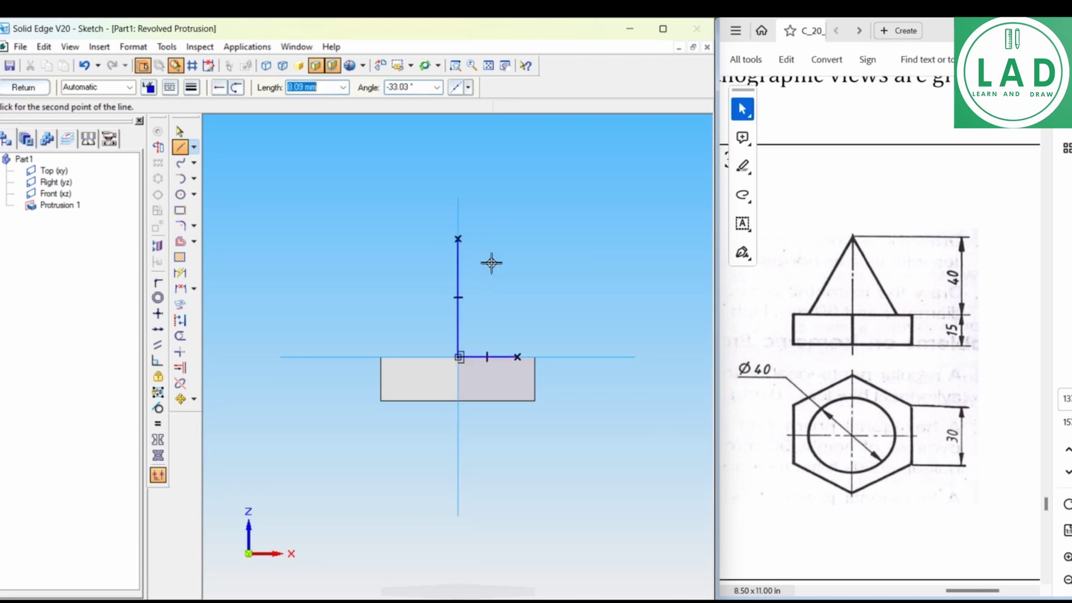
click(518, 358)
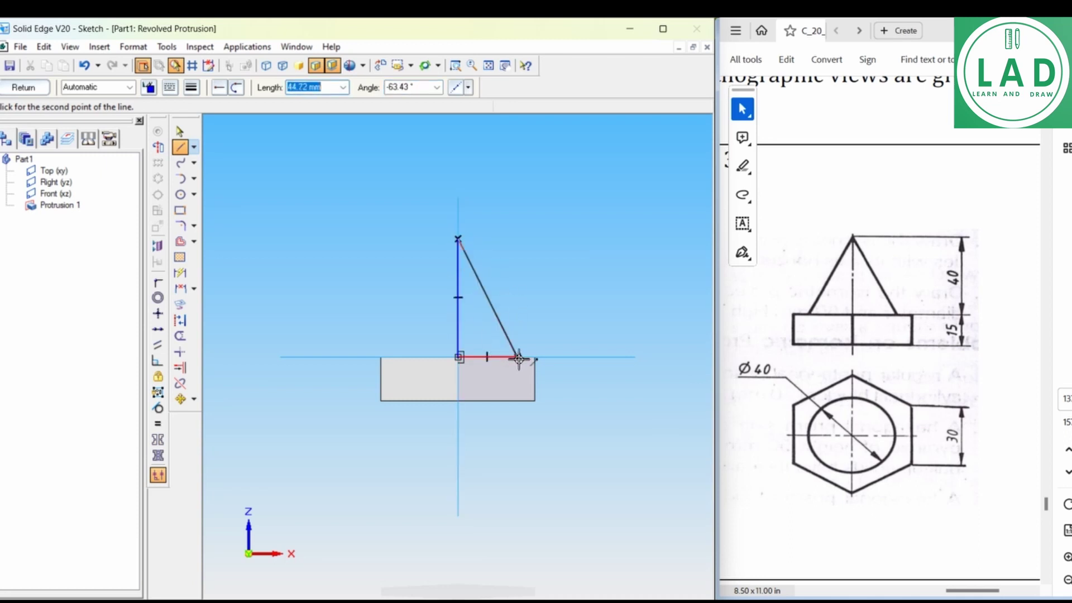
right_click(541, 270)
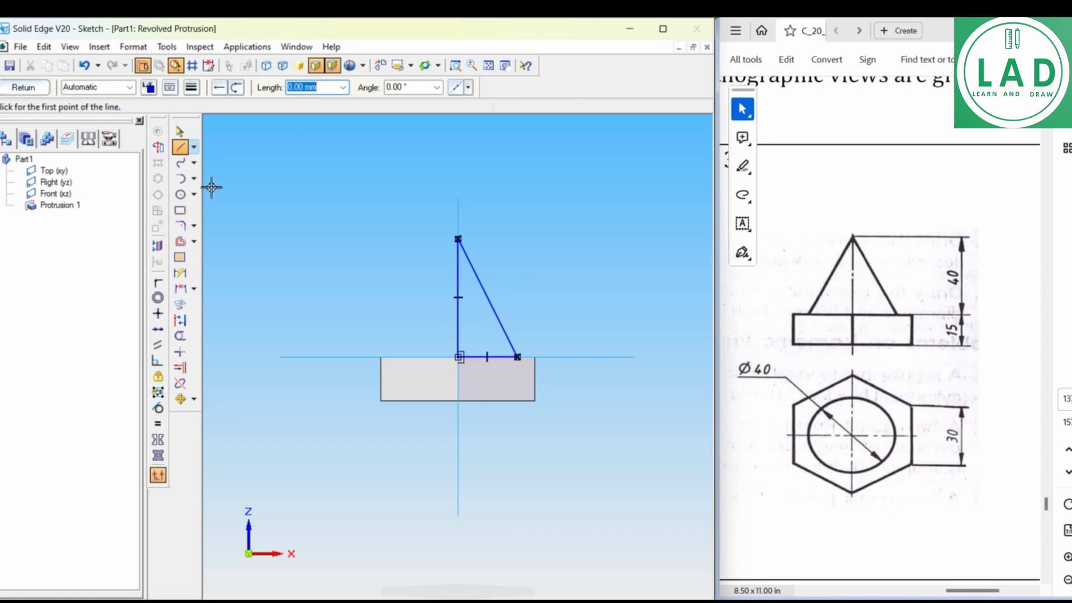
Step: Set the 40 mm vertical line as the axis and revolve the triangle 360° into a cone
click(158, 148)
click(458, 276)
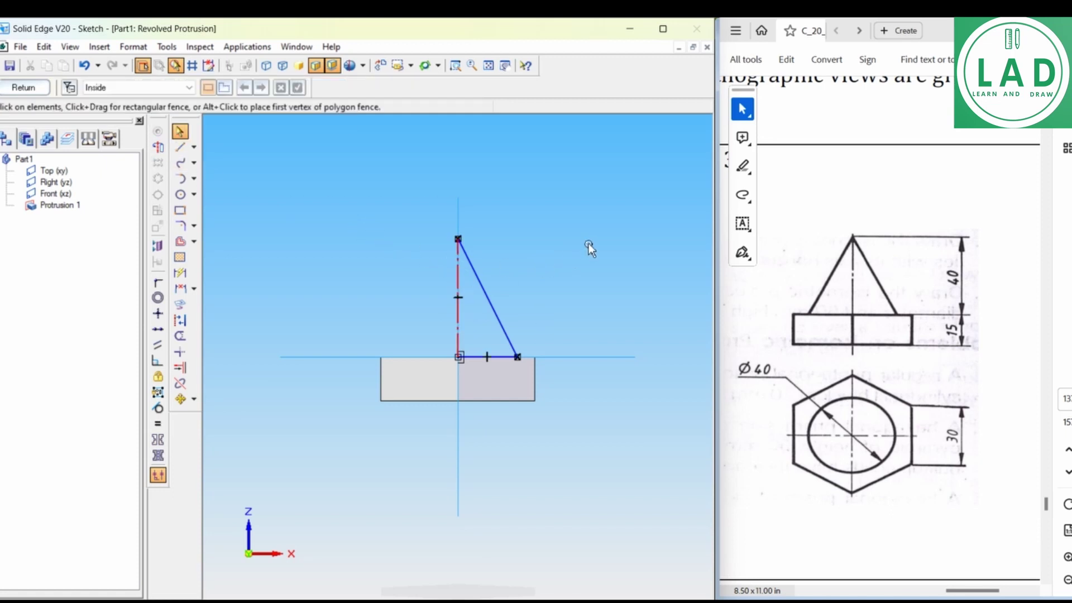
click(33, 88)
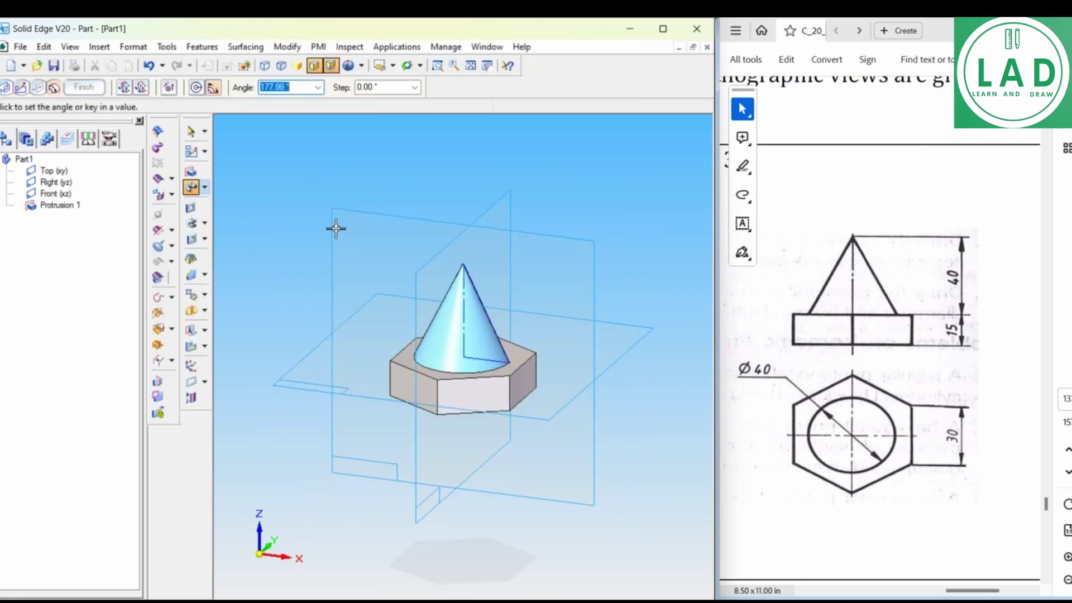
text(360)
key(Return)
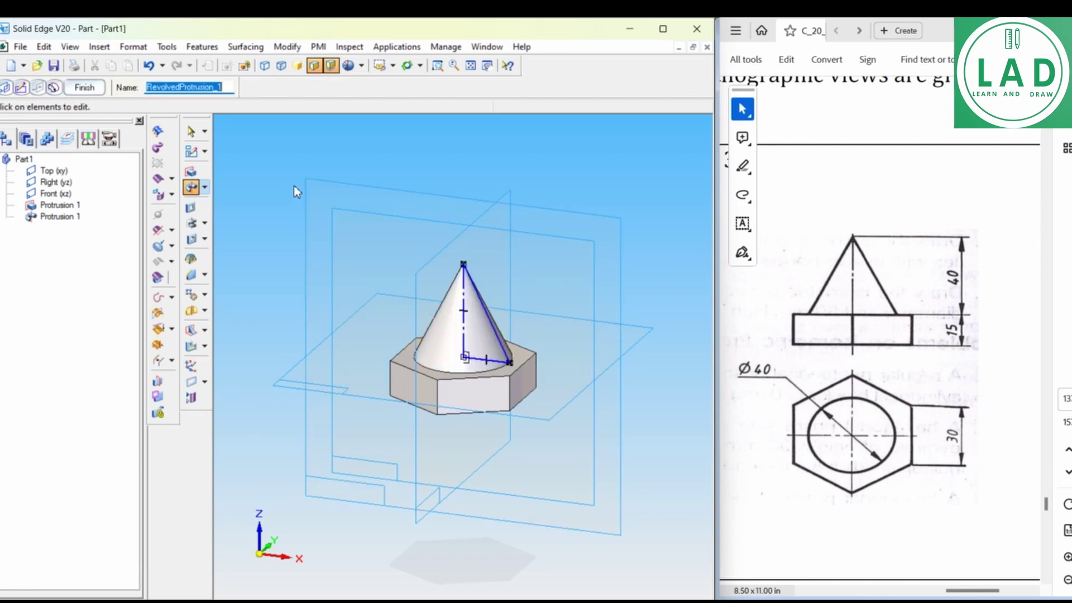
click(83, 87)
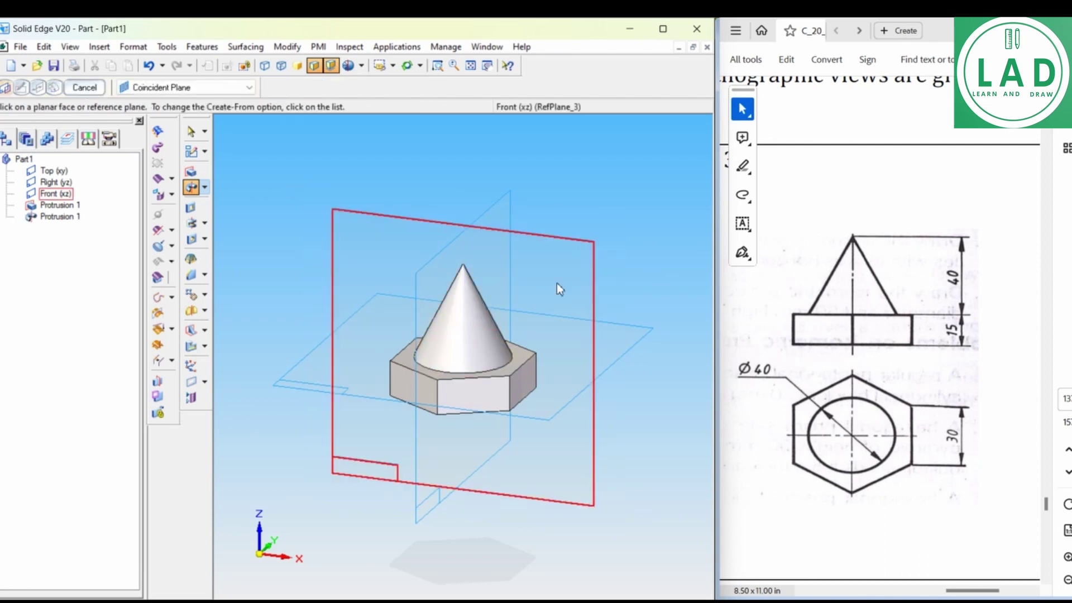
click(85, 87)
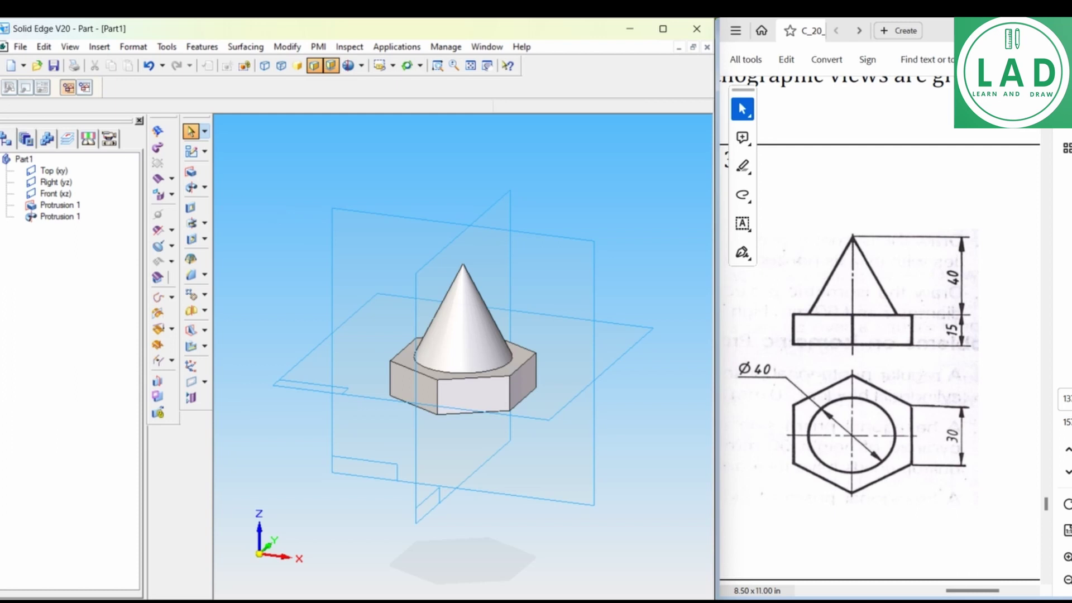
Step: Save the part as model7.par in the 3d model folder
click(20, 49)
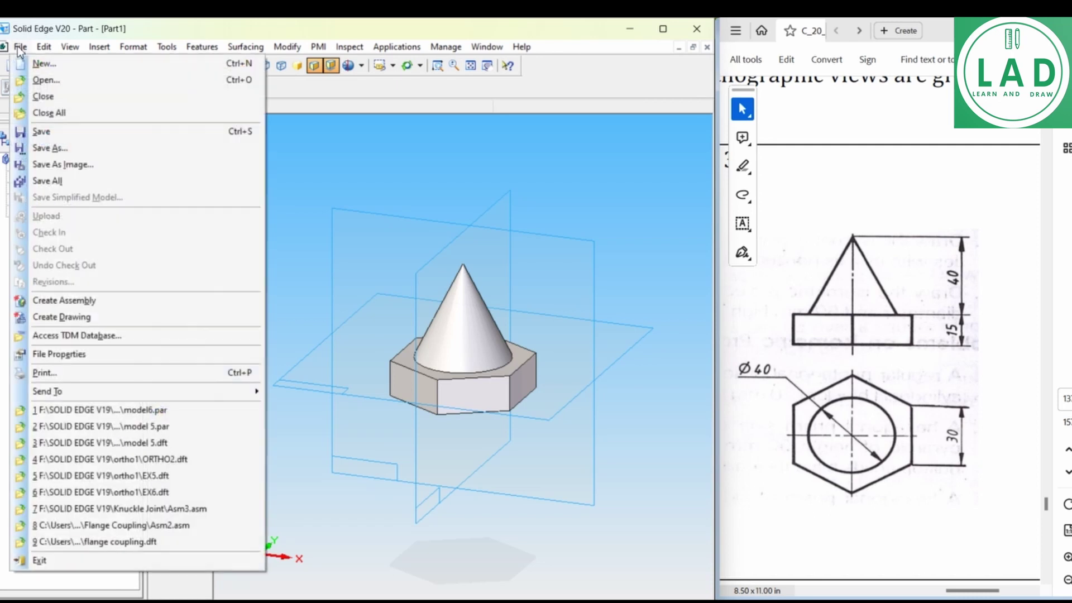
click(37, 131)
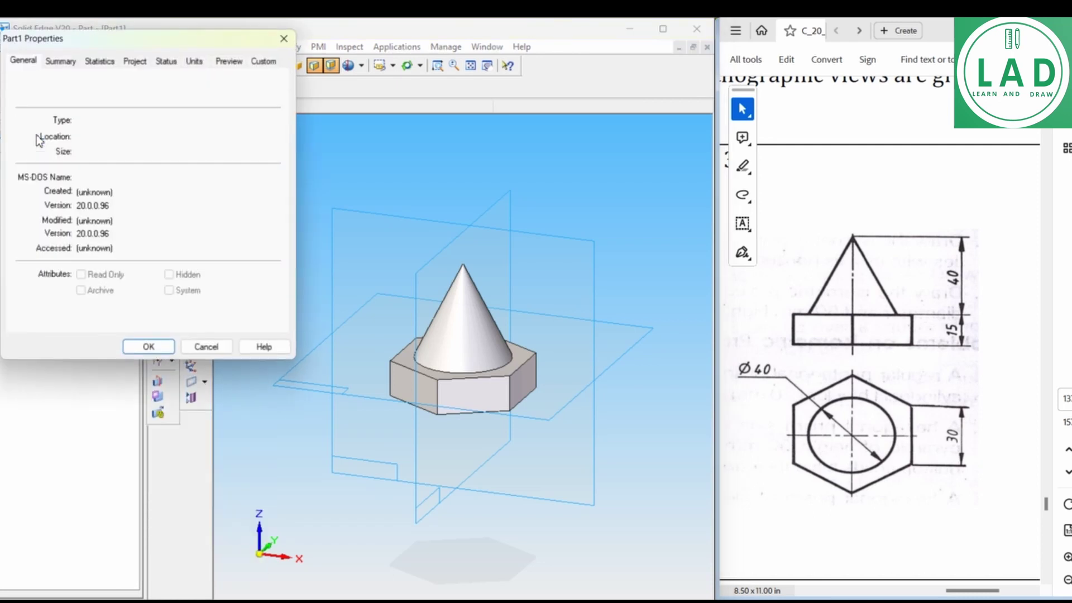
click(125, 350)
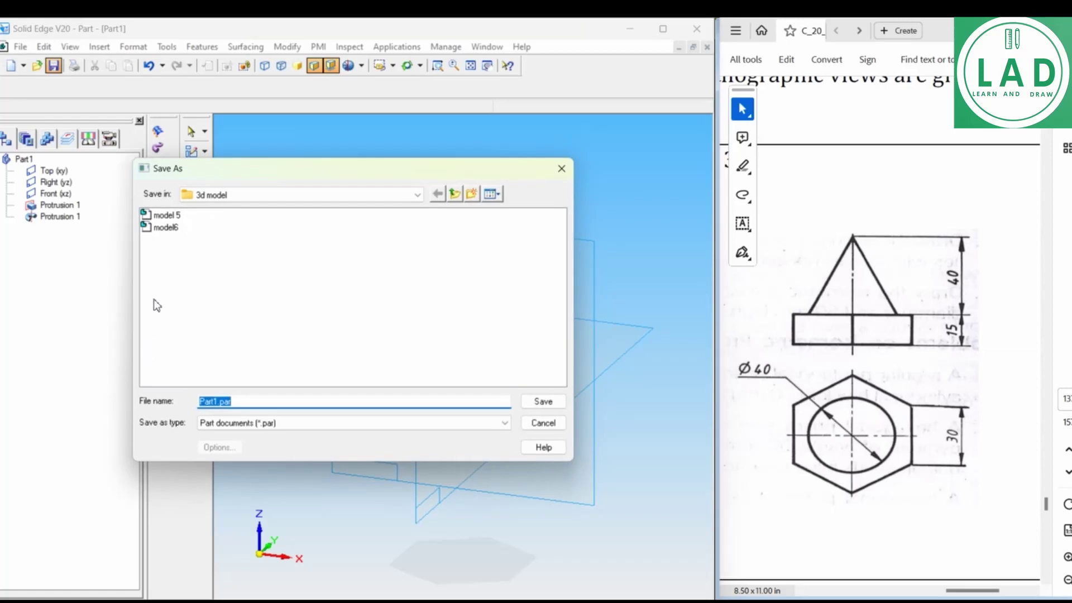
text(mode)
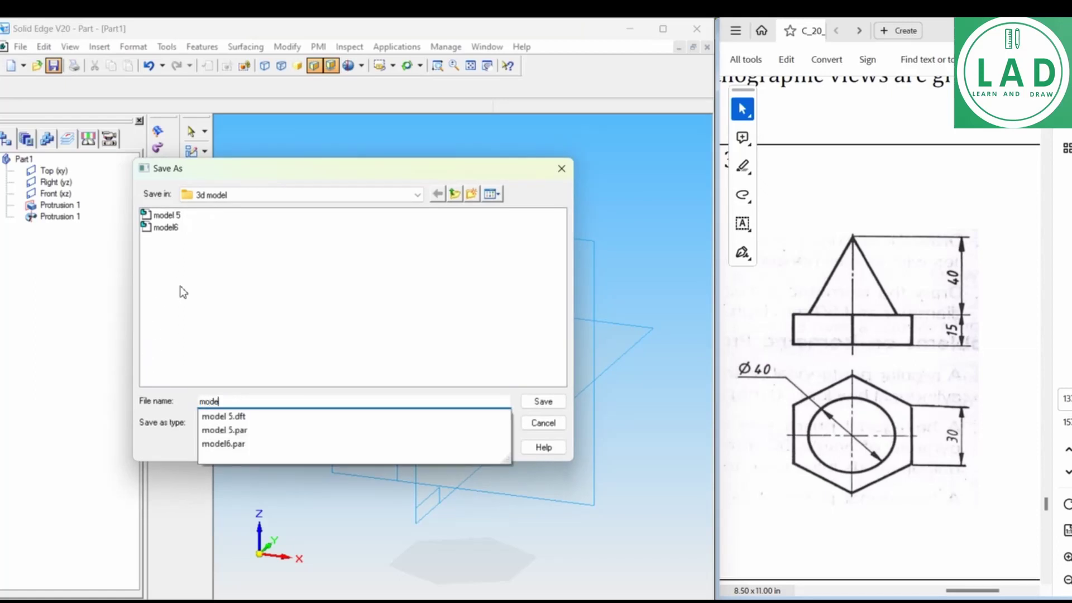
text(l7)
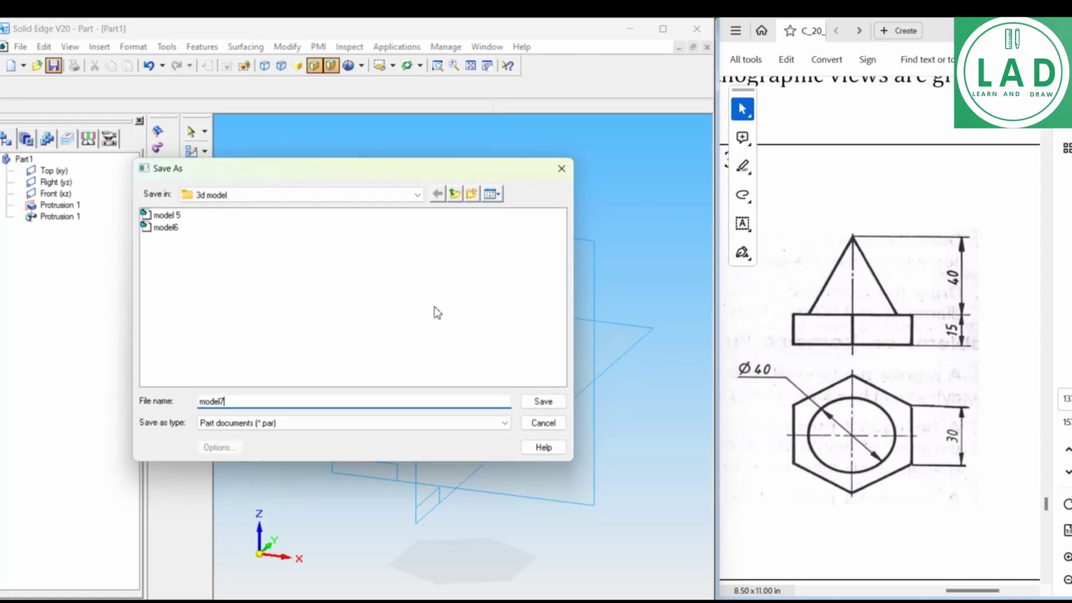
click(543, 402)
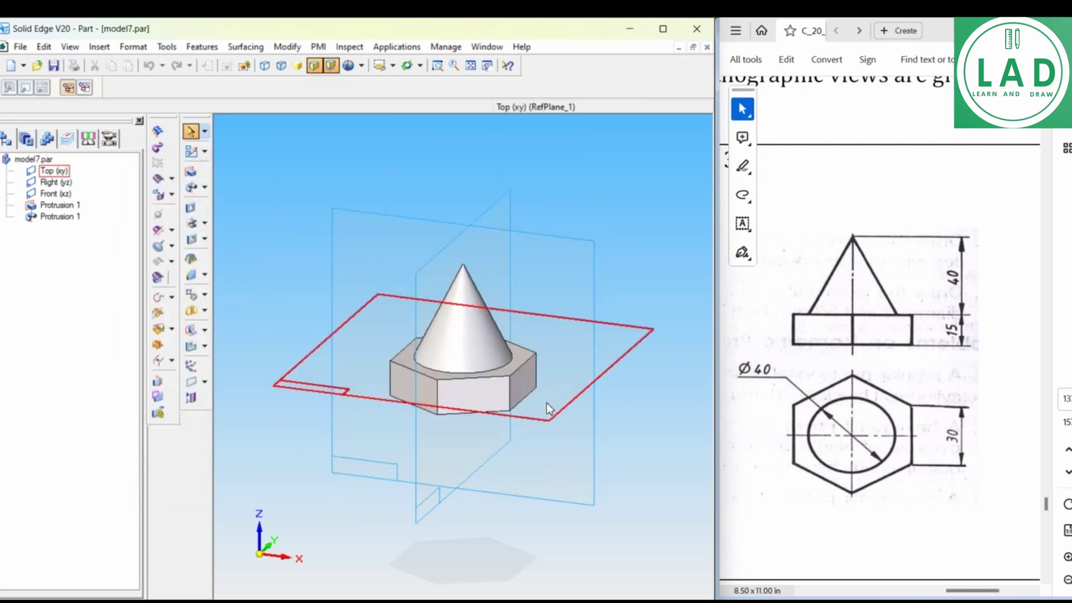
click(20, 47)
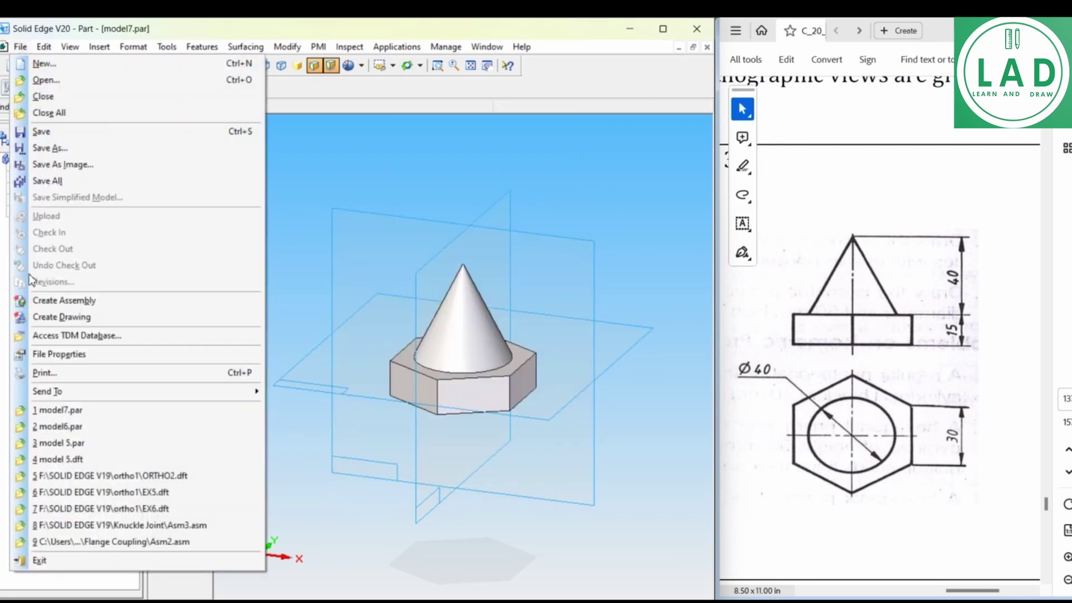
Step: Create a drawing with front, top and isometric views of the part placed on the sheet
click(61, 317)
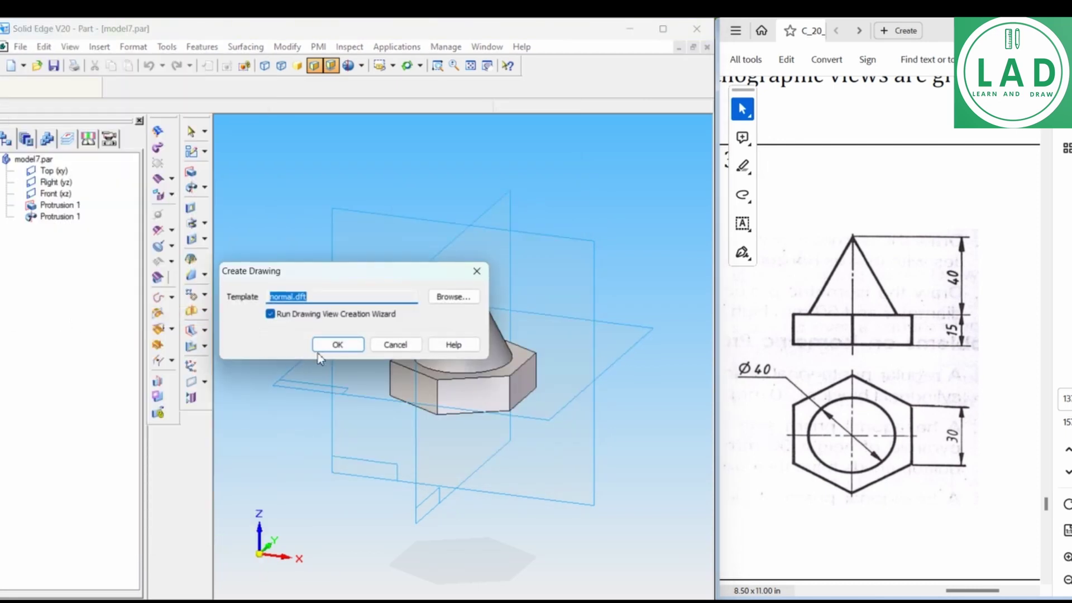
click(332, 344)
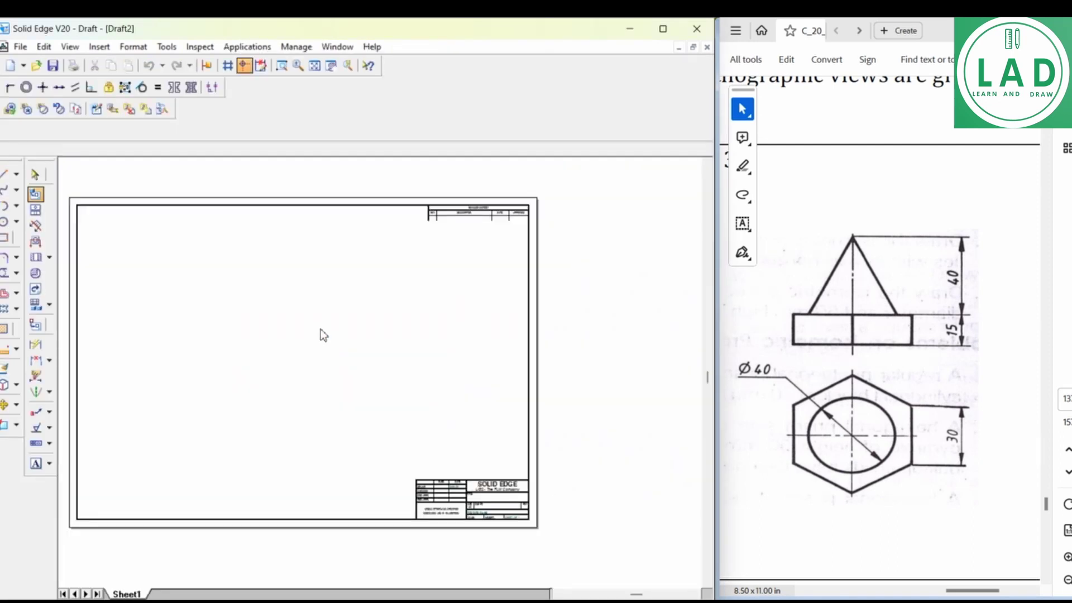
click(446, 456)
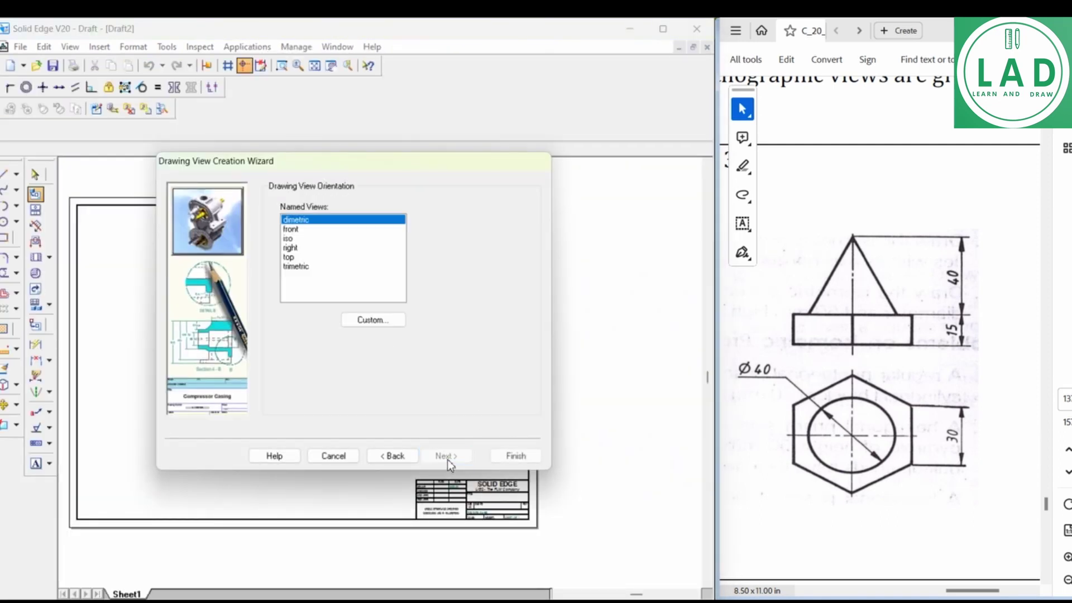
click(444, 458)
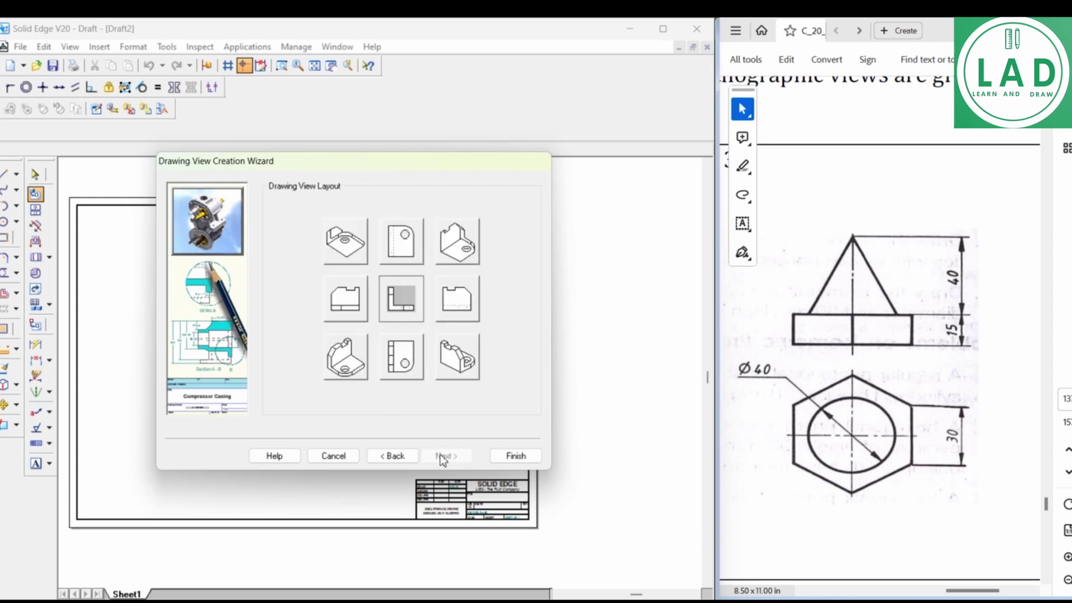
click(401, 366)
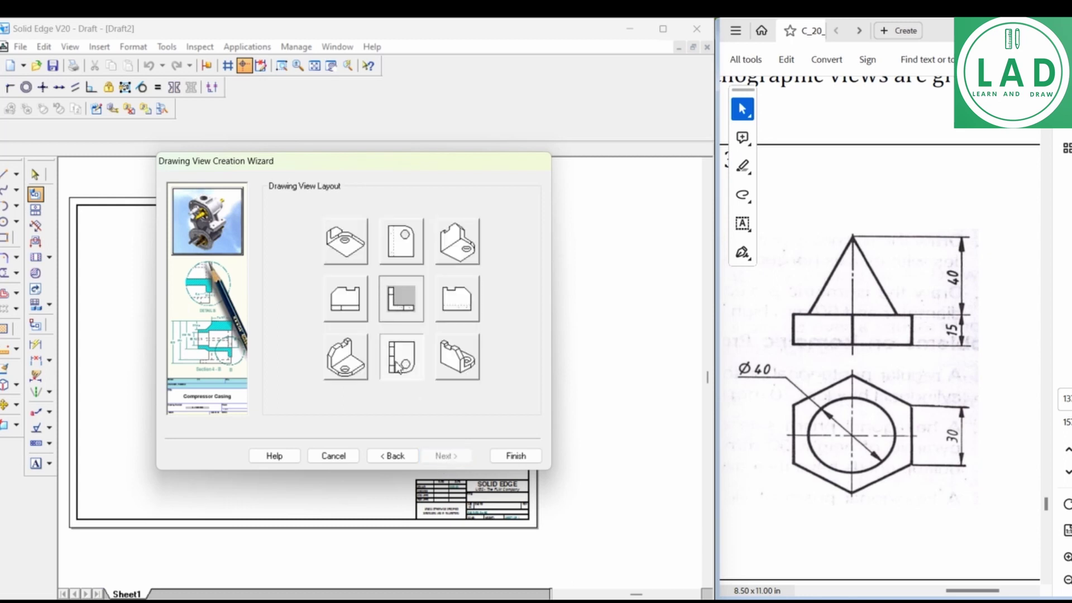
click(343, 365)
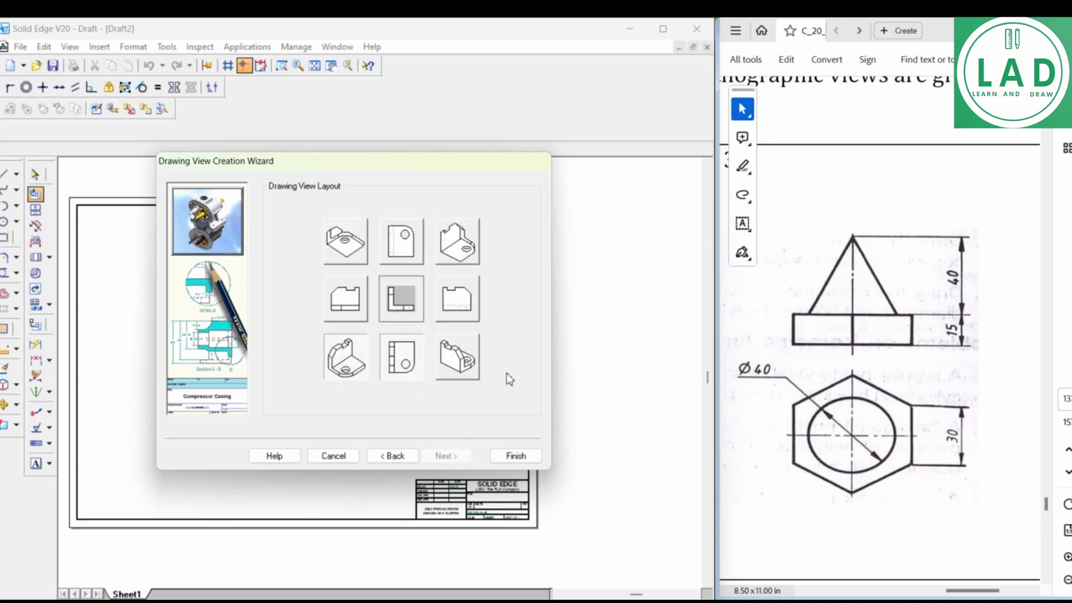
click(523, 458)
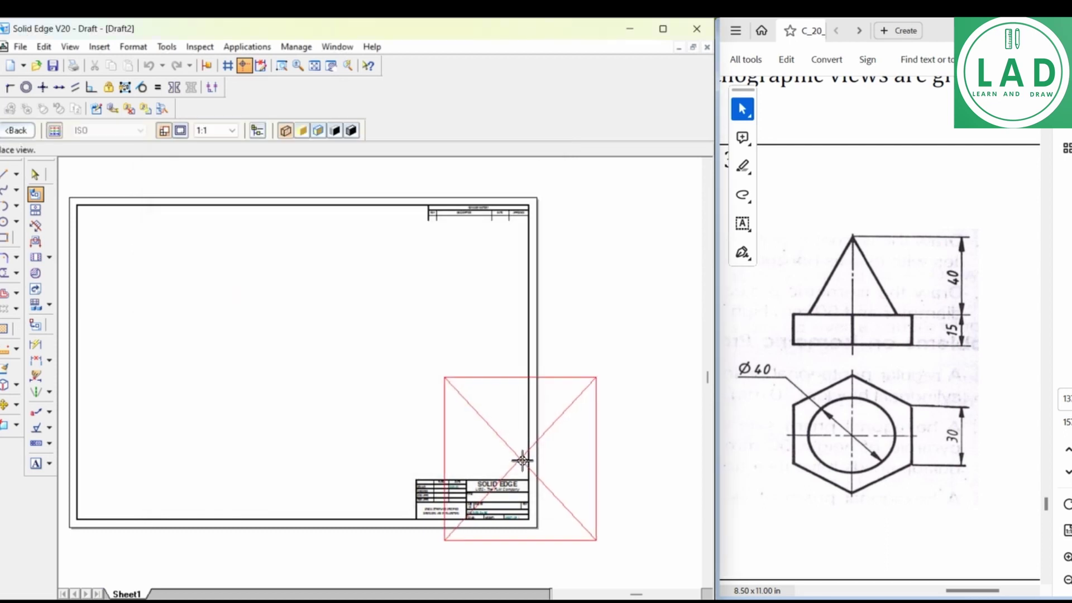
click(241, 384)
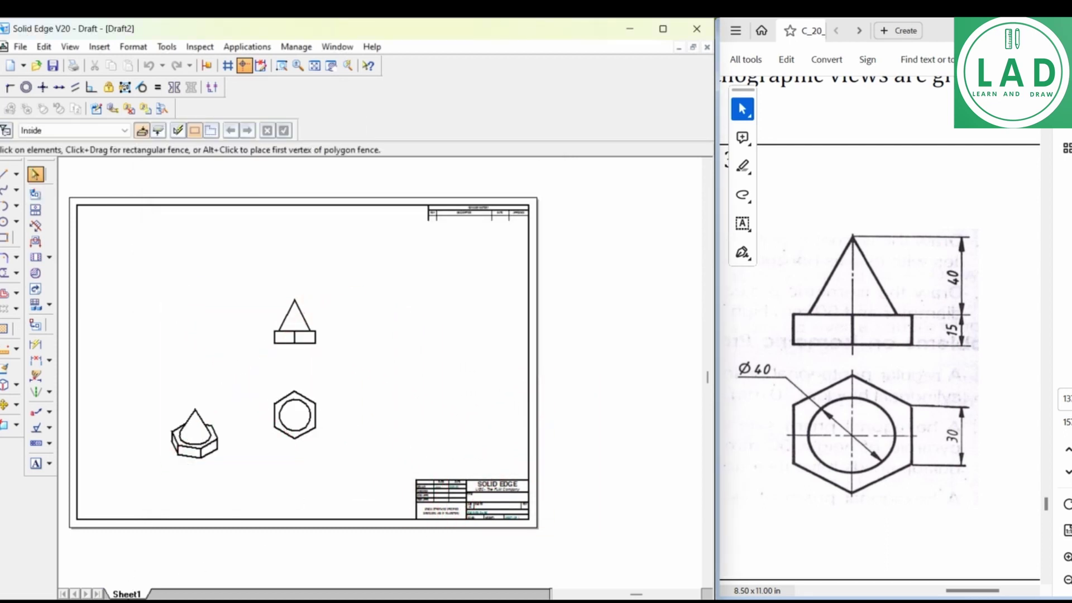
Step: Set Sheet1's background to A4-Sheet with the background display turned off
right_click(135, 593)
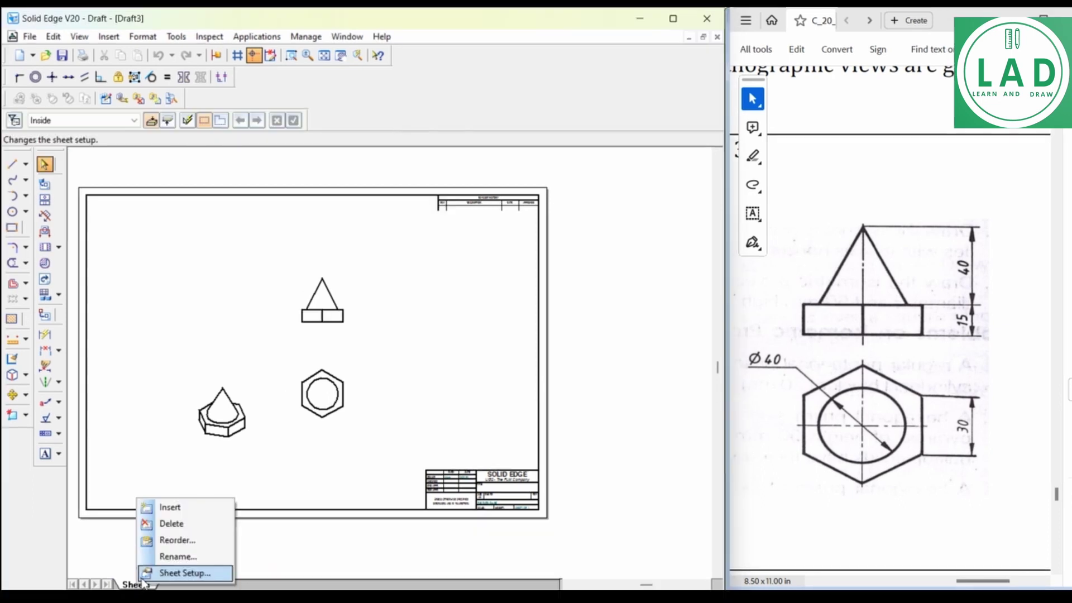
click(155, 584)
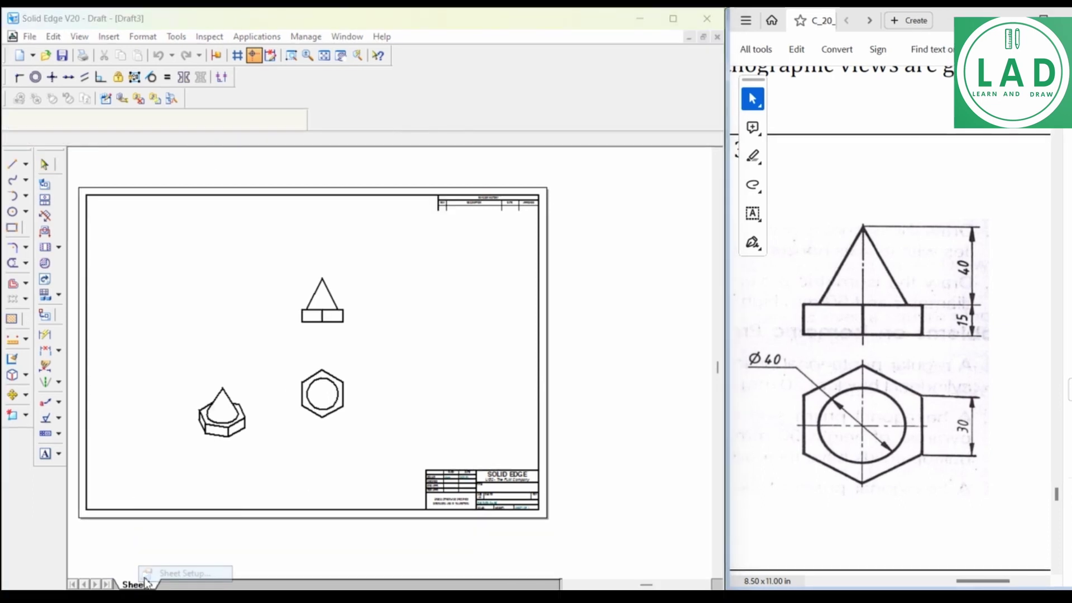
click(345, 241)
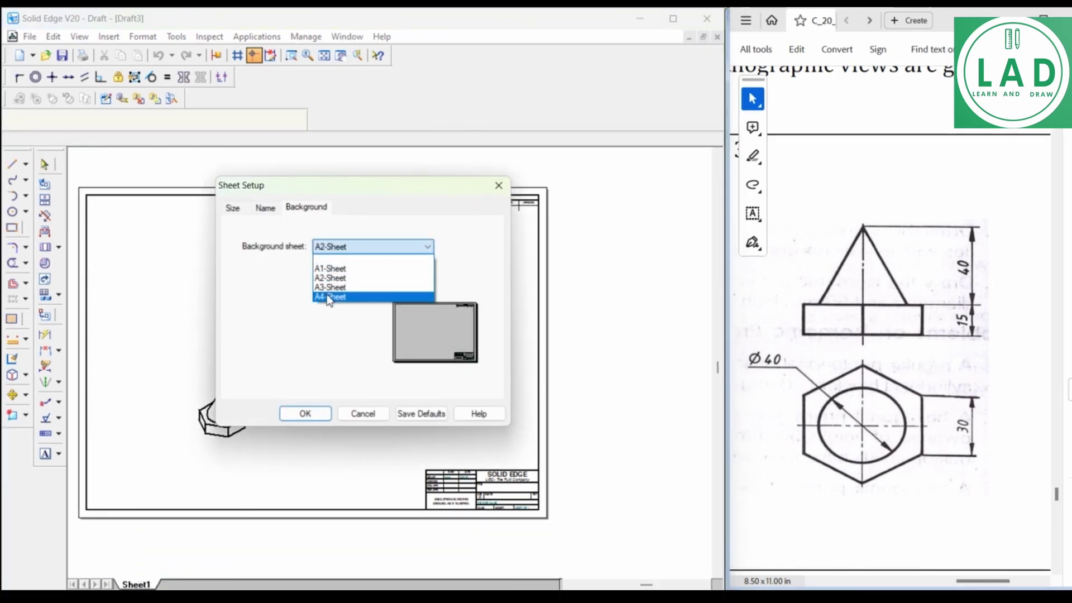
click(328, 297)
click(317, 271)
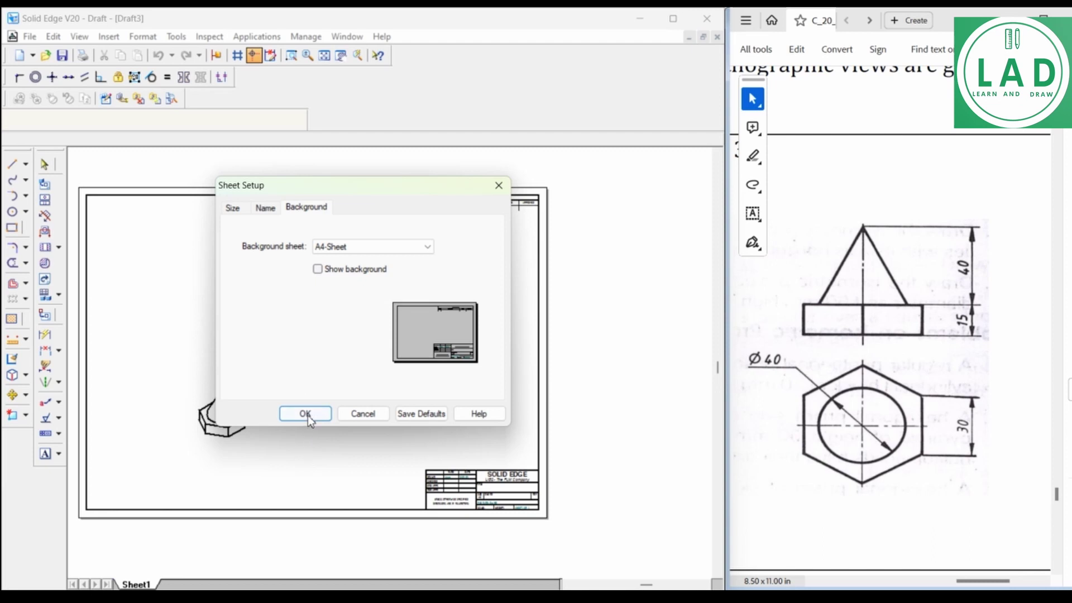
click(305, 413)
Step: Arrange the front view above the top view, iso view at lower right, and fit the sheet
click(330, 296)
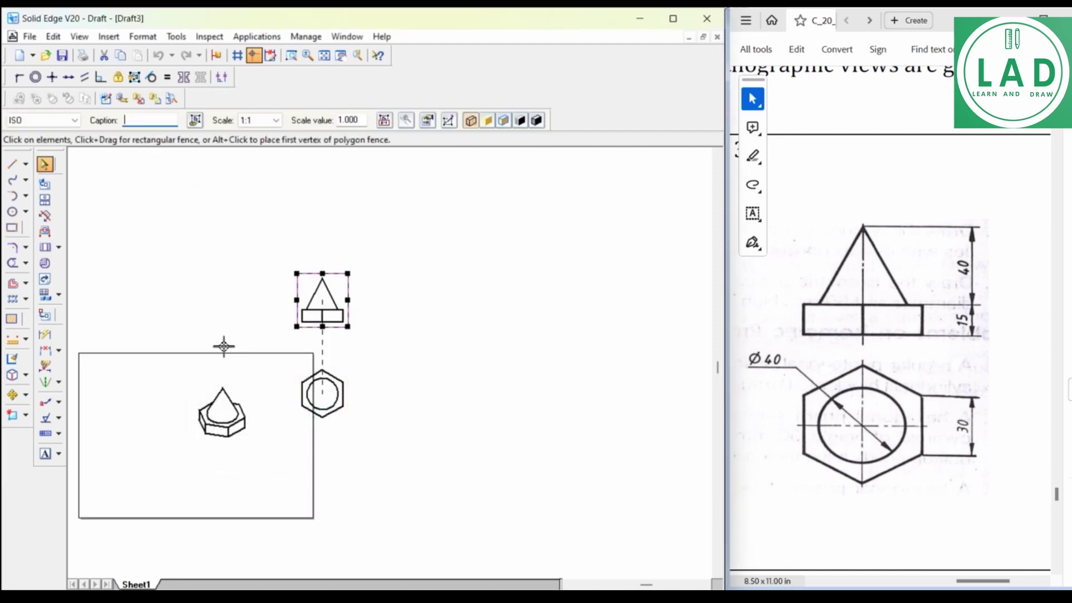
mouse_move(322, 304)
mouse_down()
mouse_move(161, 372)
mouse_move(158, 390)
mouse_move(161, 349)
mouse_move(156, 481)
mouse_up()
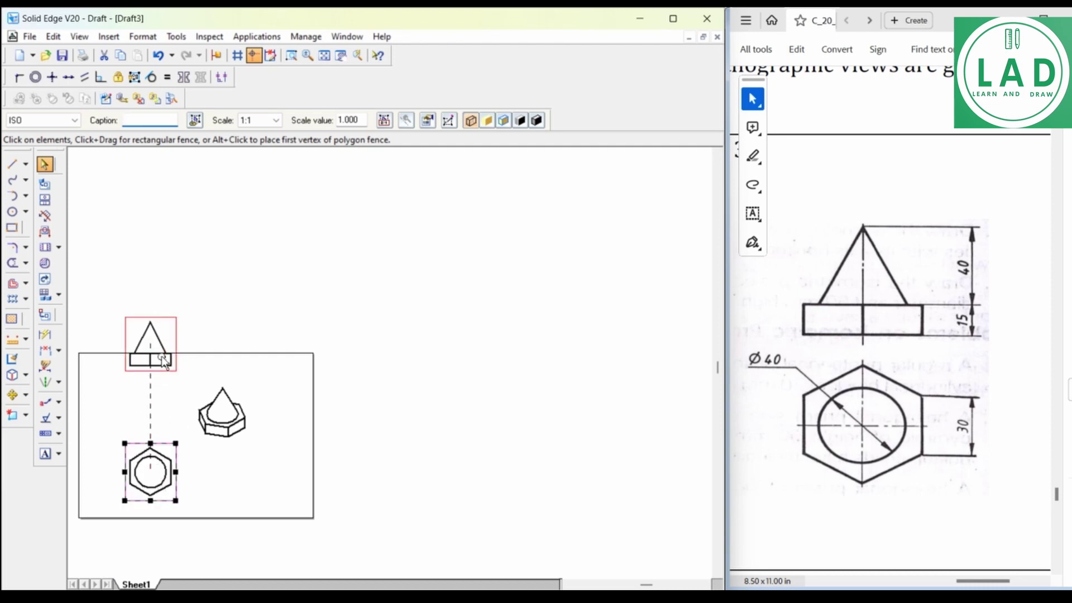
drag(158, 358, 159, 402)
click(222, 413)
drag(222, 413, 243, 456)
click(325, 55)
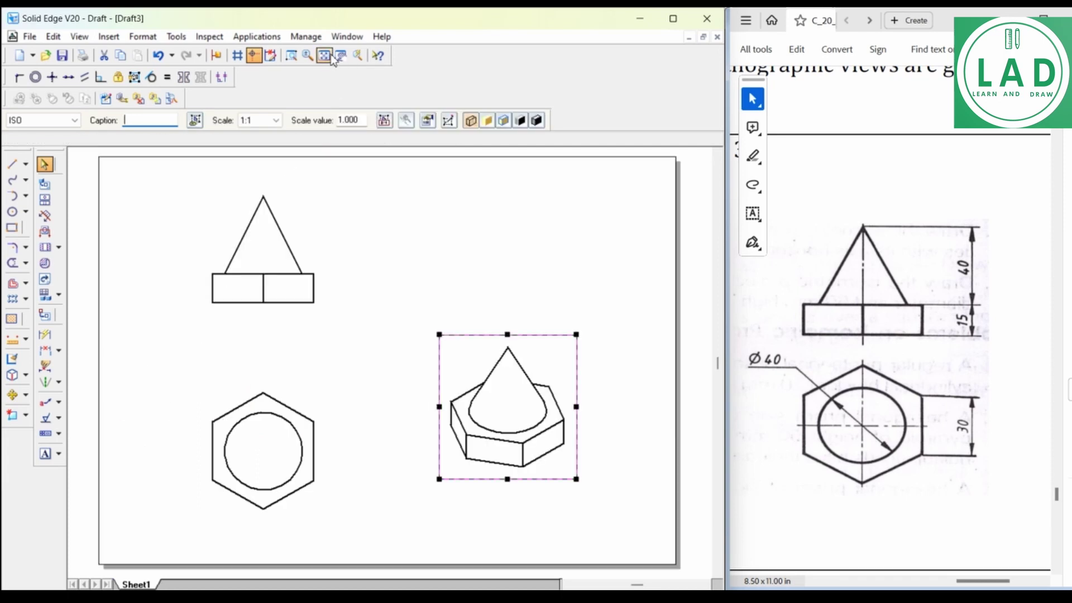
Step: With SmartDimension, dimension the top-view circle Ø40, the hexagon edge 30 and the front-view base edge 15
click(44, 335)
click(227, 444)
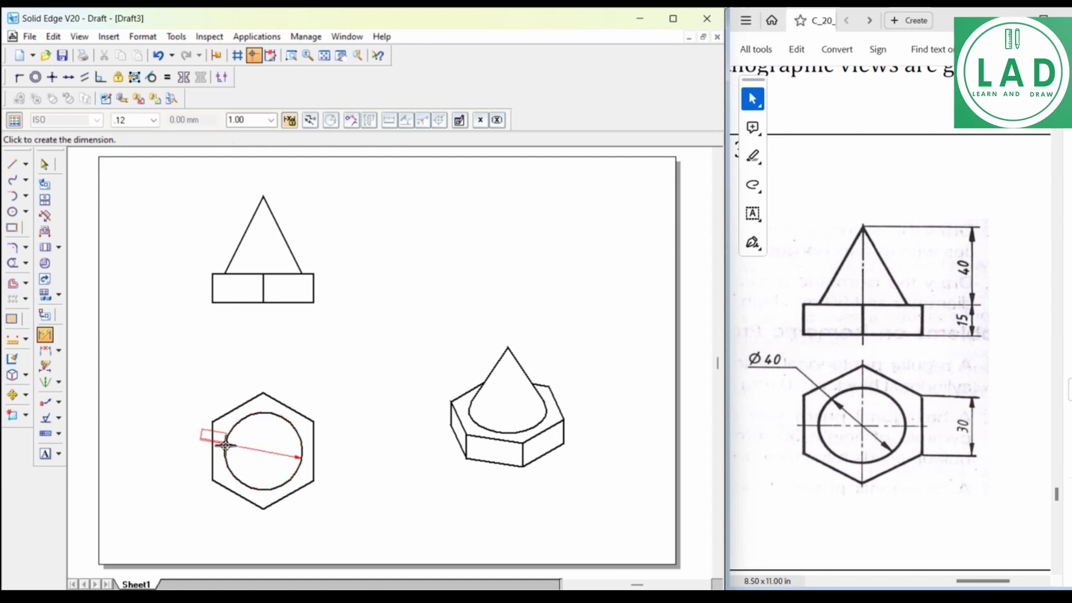
click(163, 435)
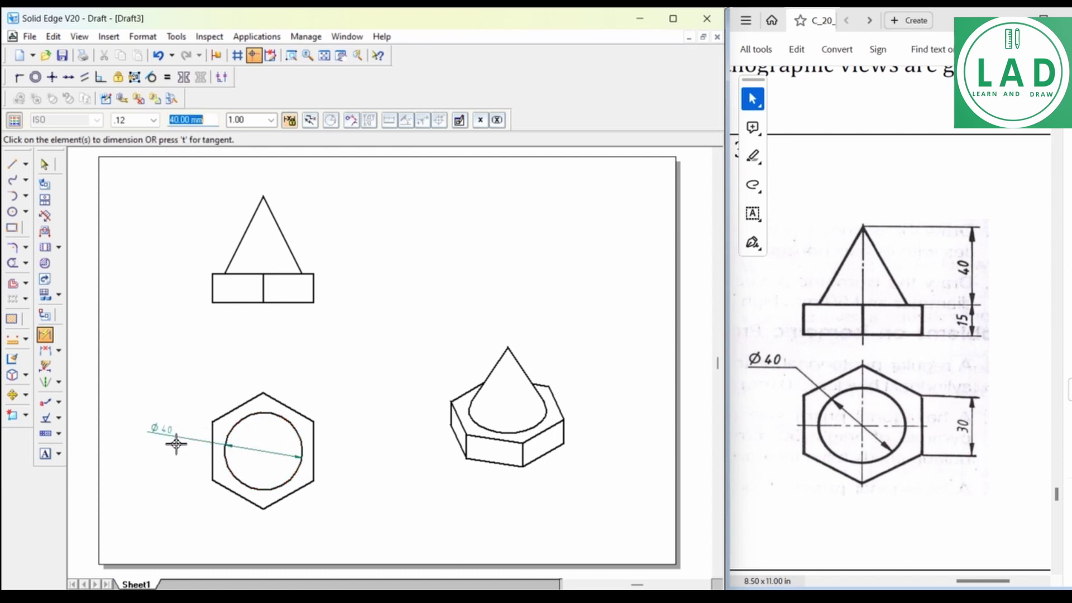
click(213, 460)
click(193, 460)
click(212, 286)
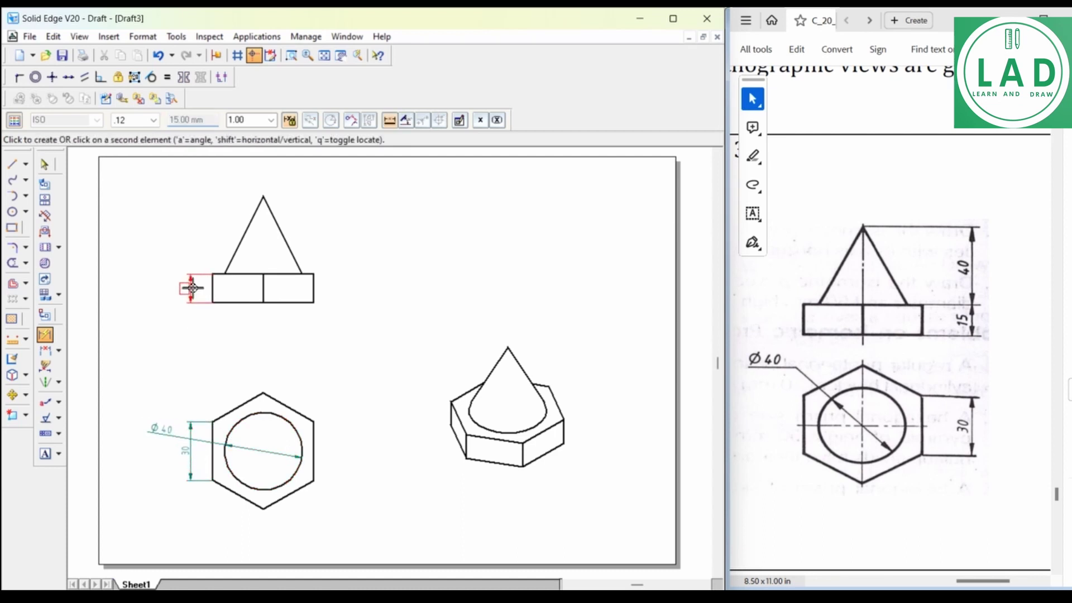
click(187, 287)
Step: Dimension the 40 cone height from the apex to the base top with Distance Between
click(45, 350)
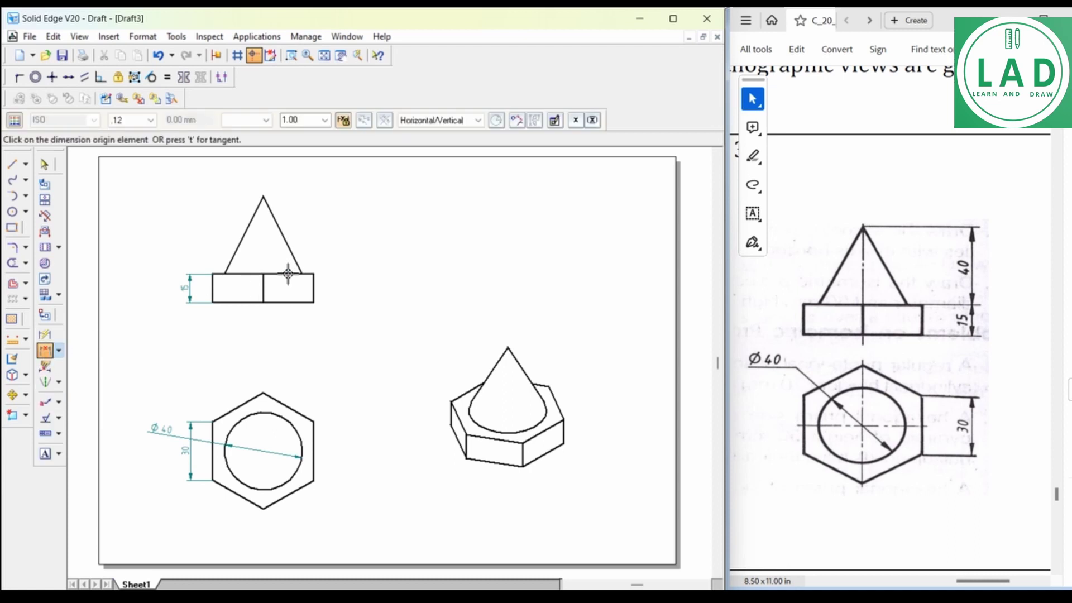
click(265, 200)
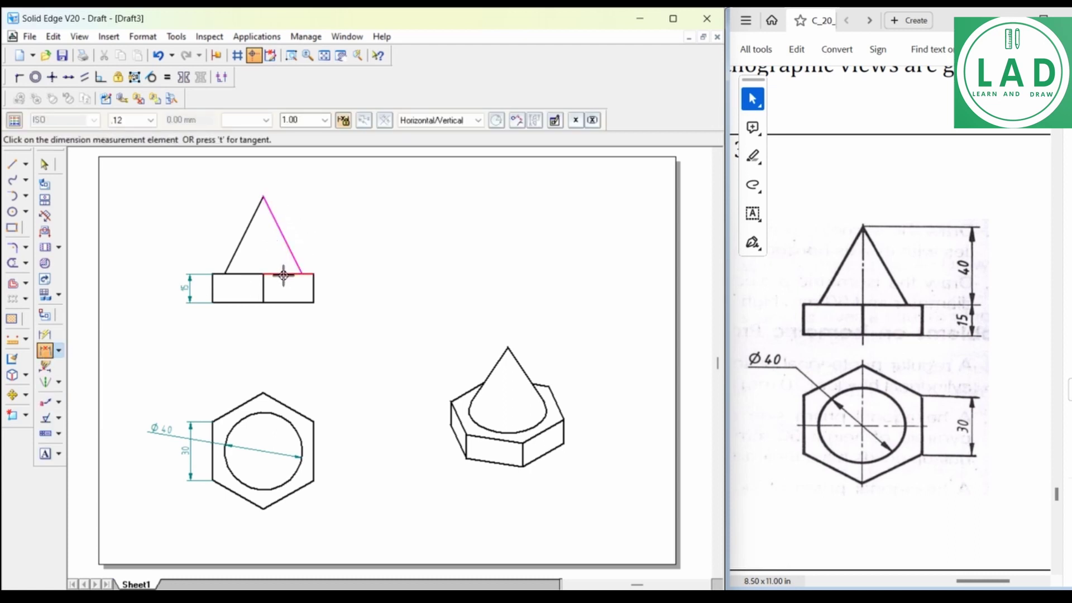
click(285, 273)
click(338, 268)
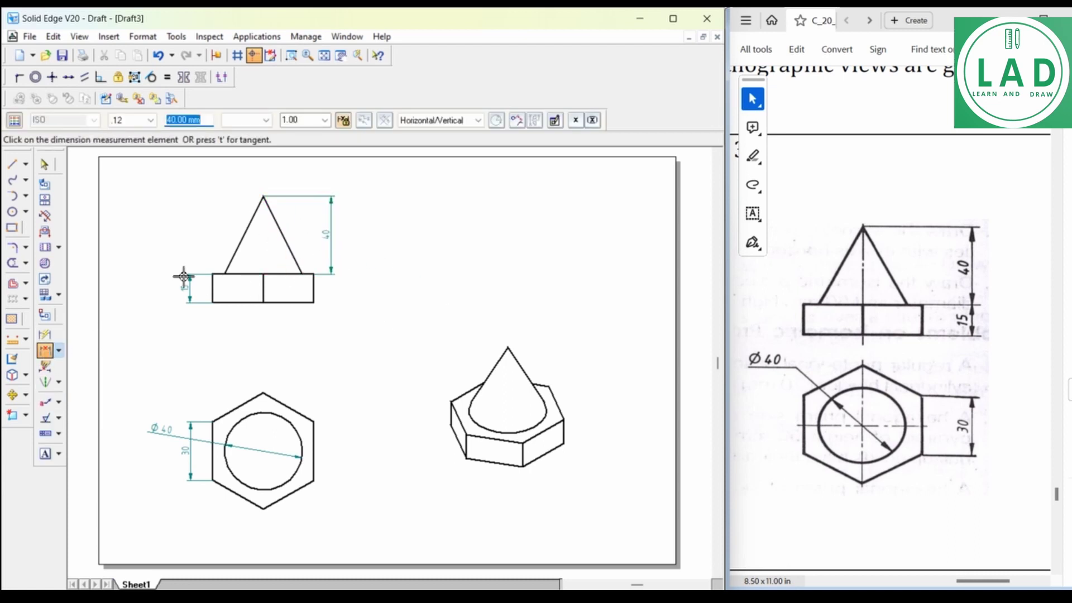
Step: Set the text size to 5.00 mm and type the labels Front View, Top View and Iso View under the views
click(45, 453)
click(203, 120)
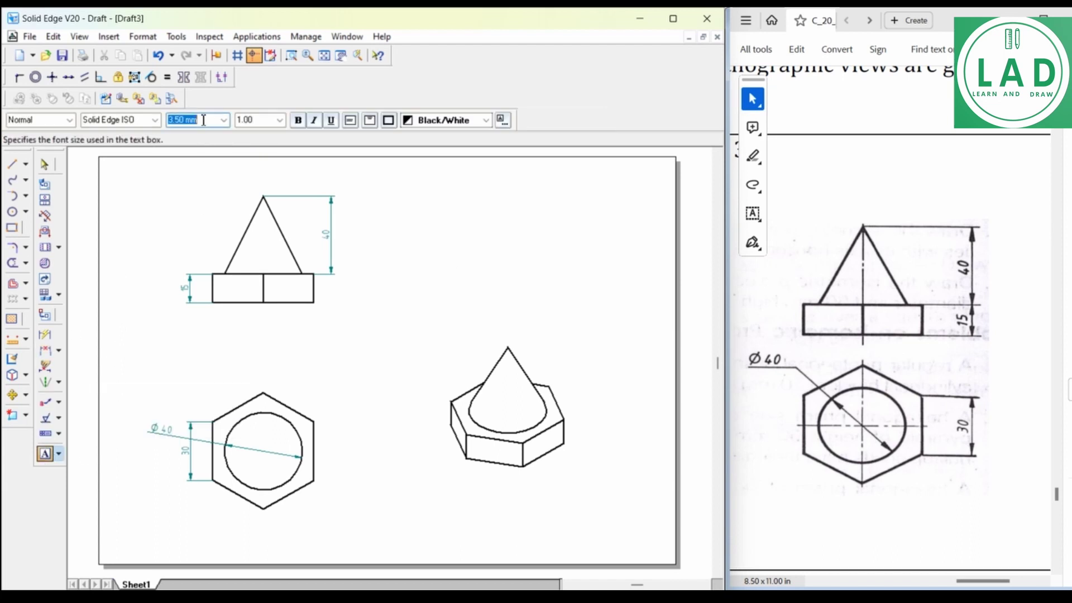
text(5)
key(Return)
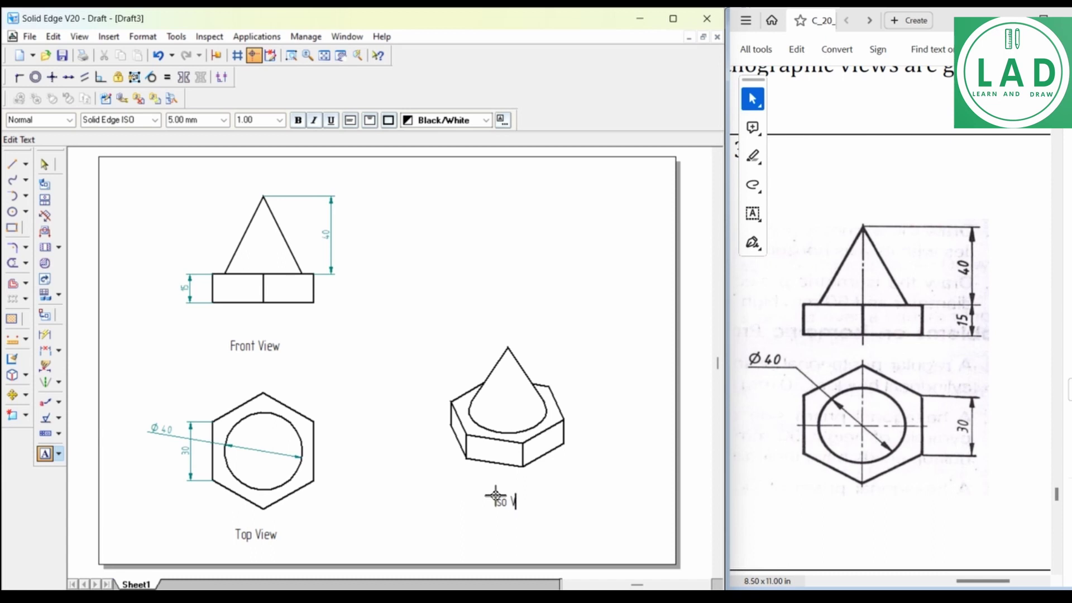
text(iew)
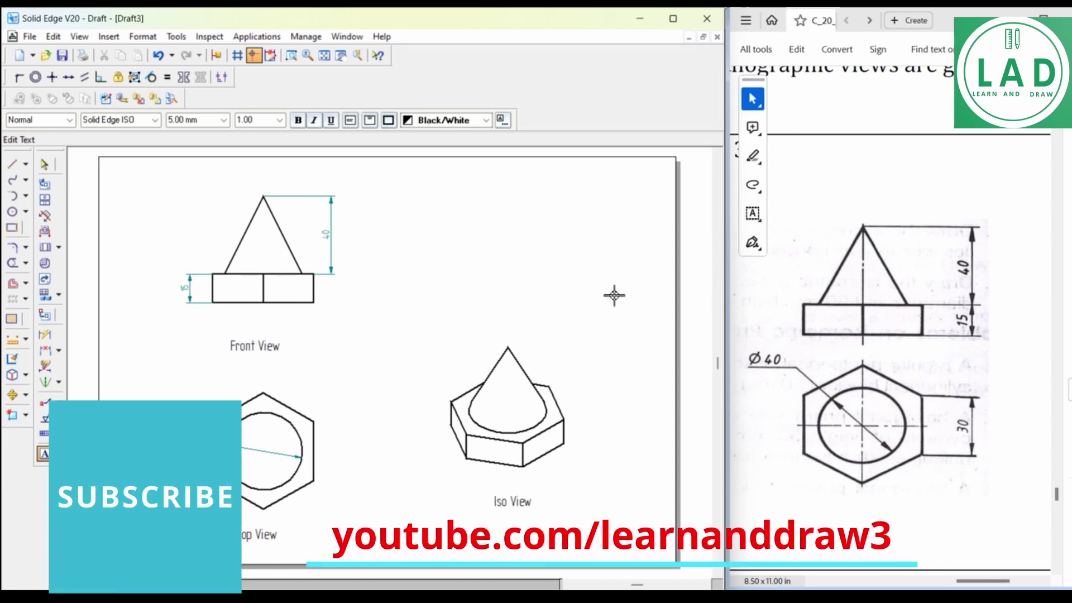